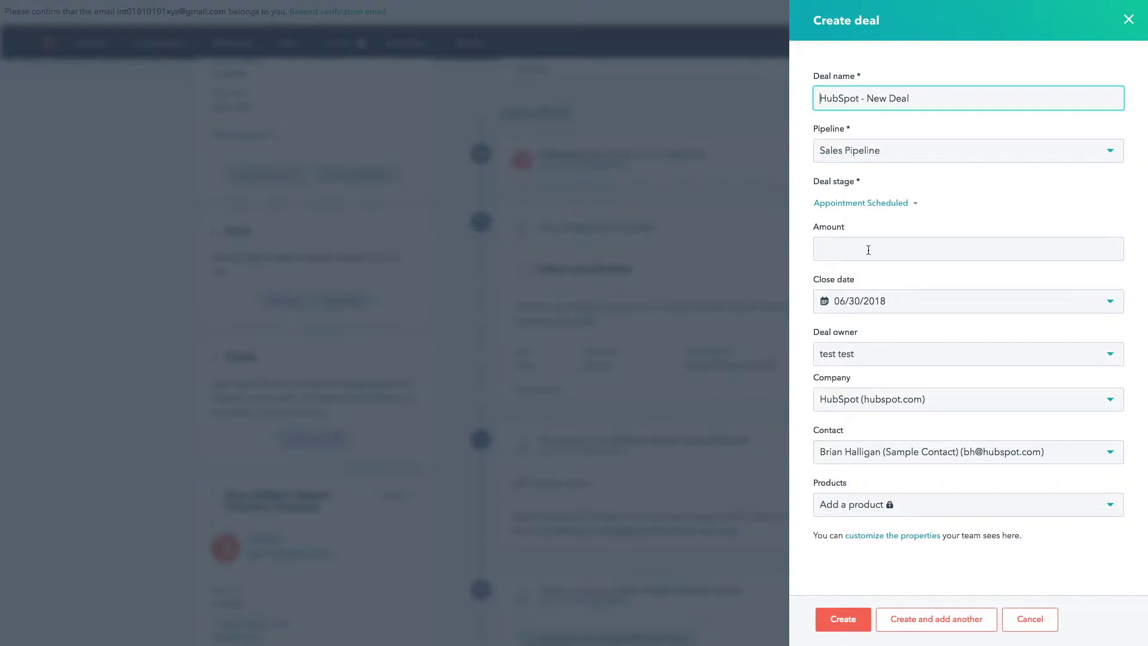
Enter an amount of 1000 for the HubSpot - New Deal and create it.
left_click(868, 250)
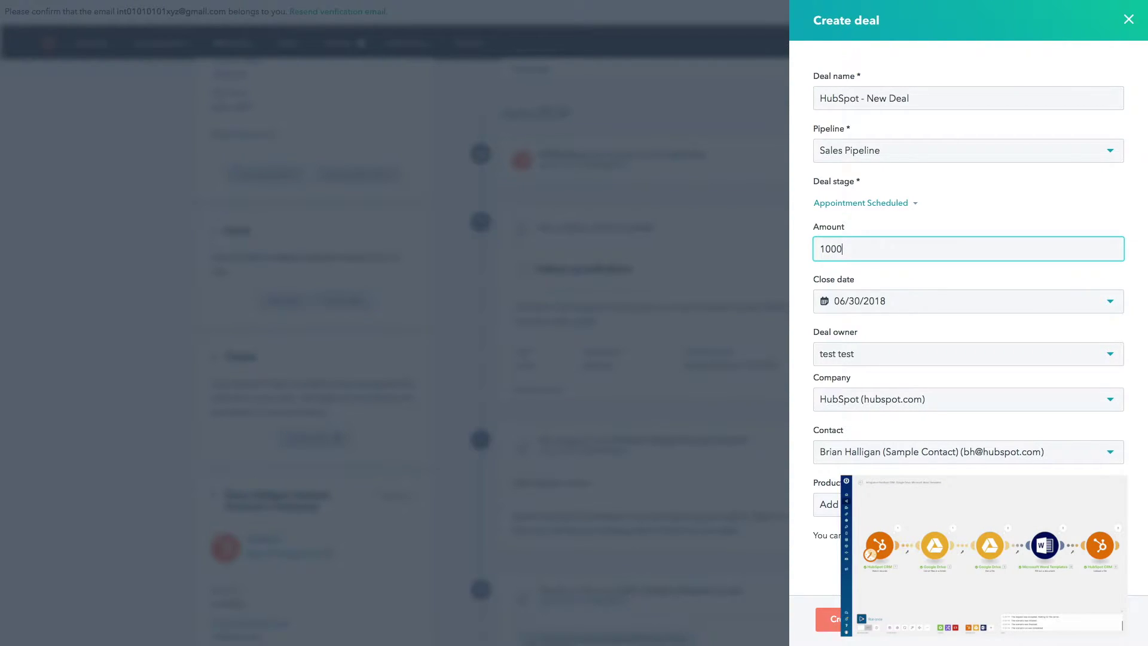
left_click(840, 619)
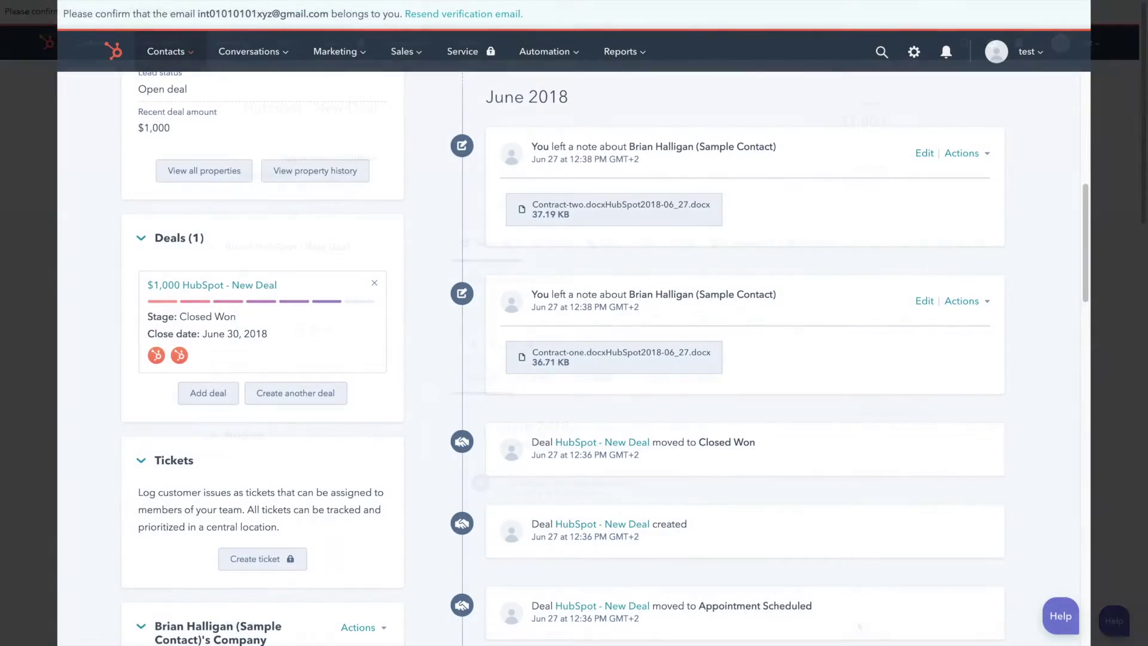
Check the contact's attached contract files, then switch to the Contracts templates folder in Google Drive.
scroll(574, 359, "down", 20)
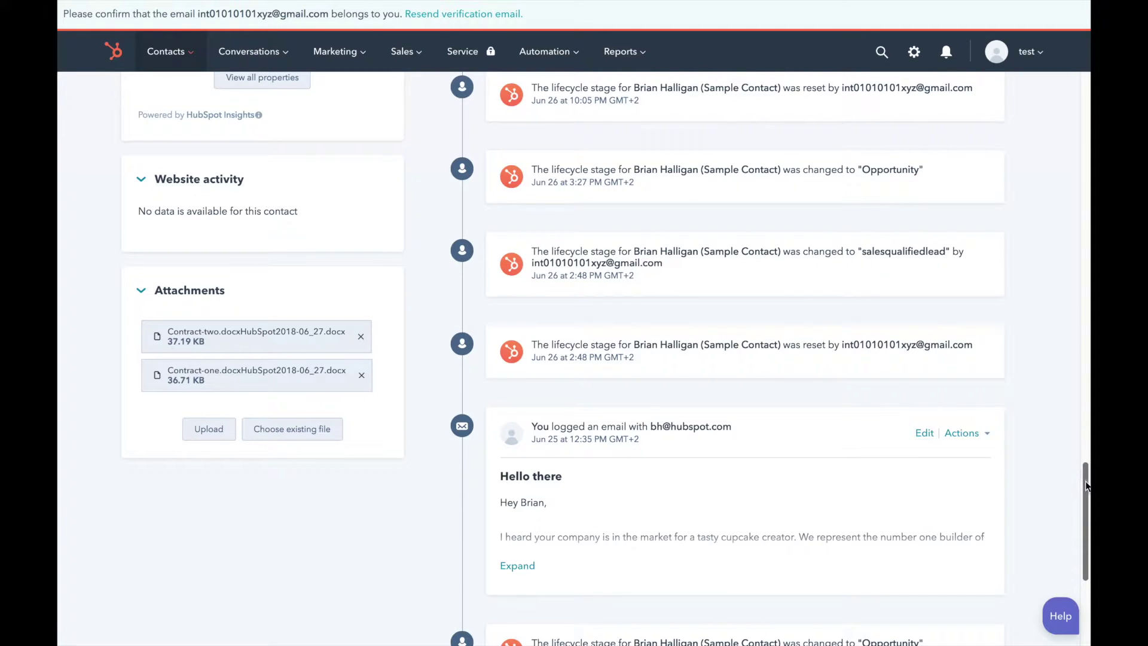
left_click_drag(1085, 482, 888, 92)
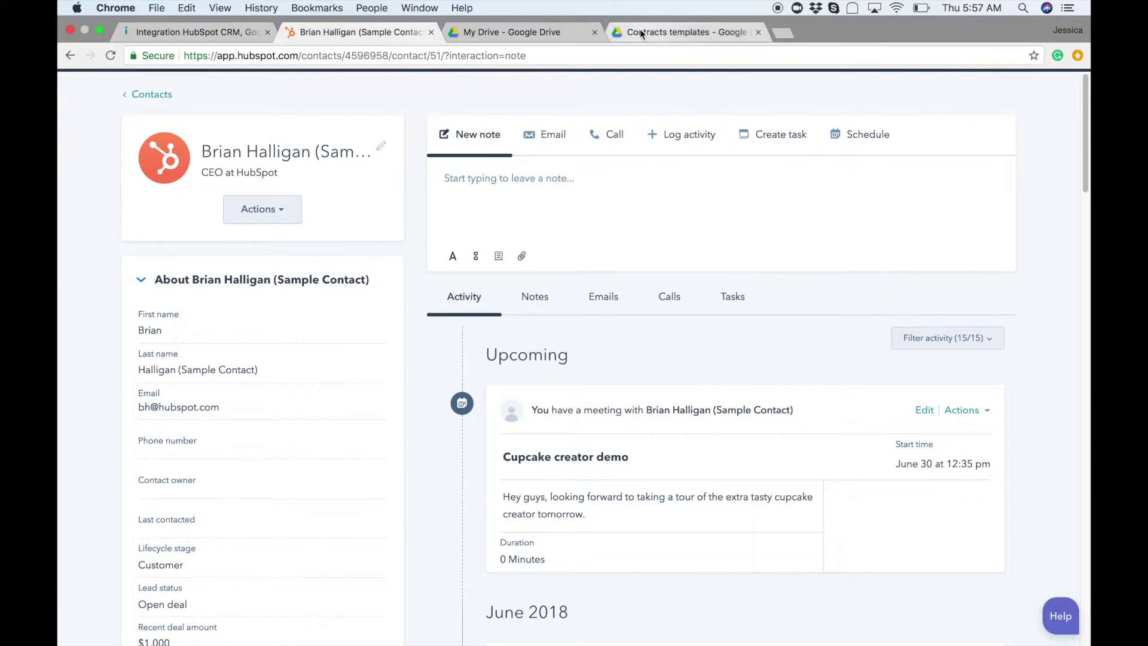
left_click(640, 30)
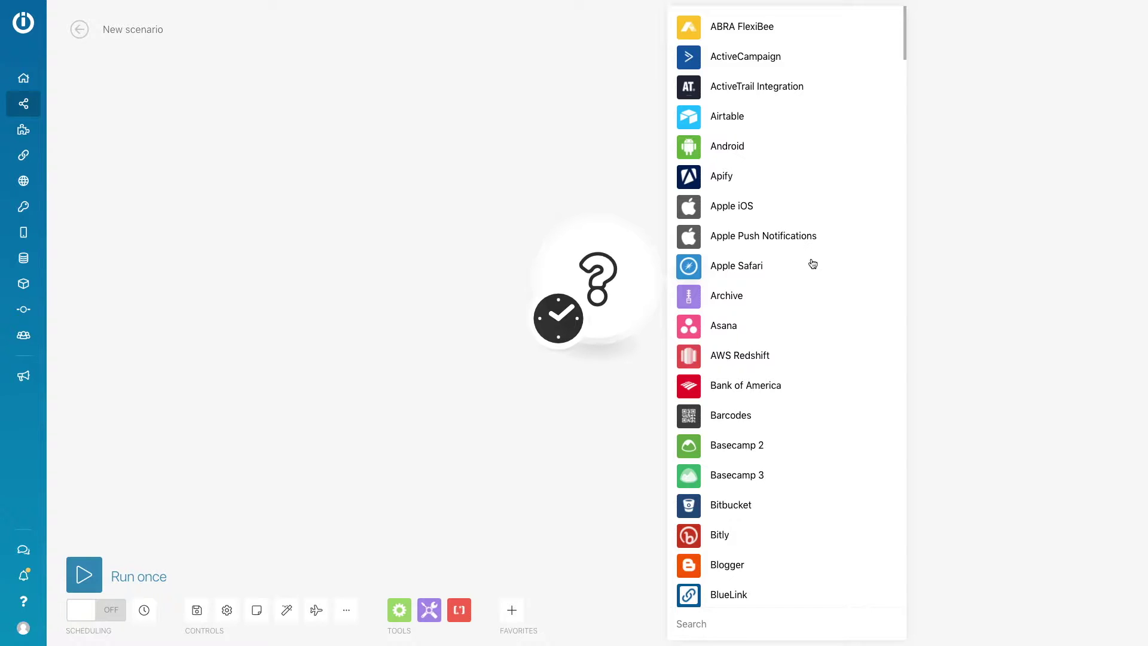
Add a HubSpot CRM Watch records trigger for recently modified Contacts that outputs Recent Deal Amount.
type("Hub")
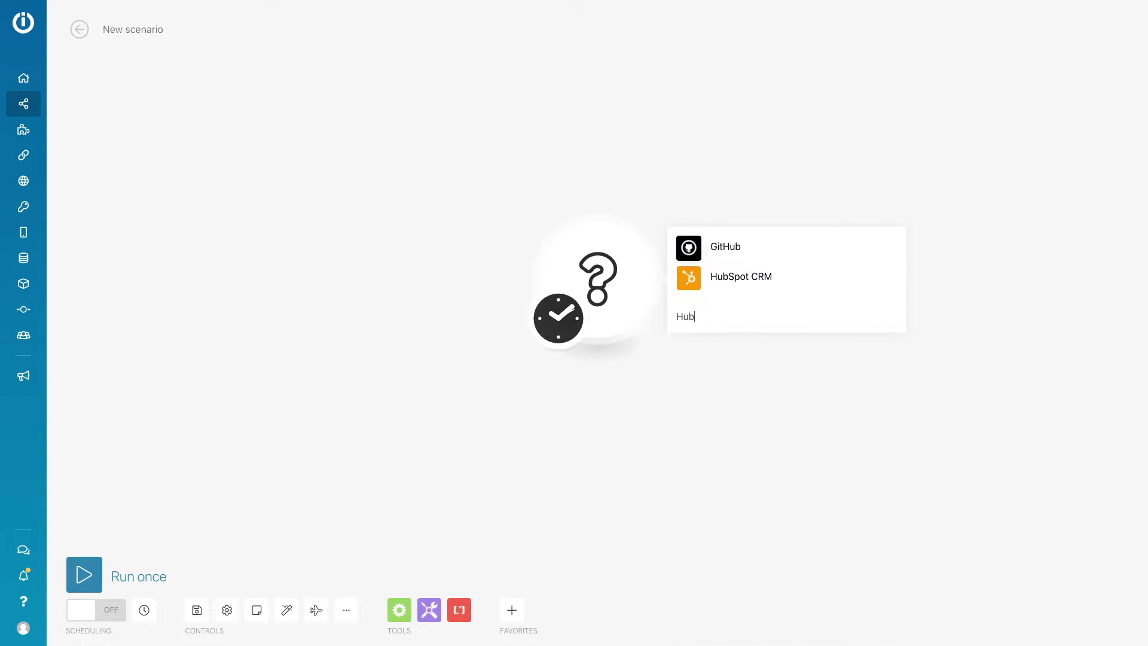
left_click(750, 280)
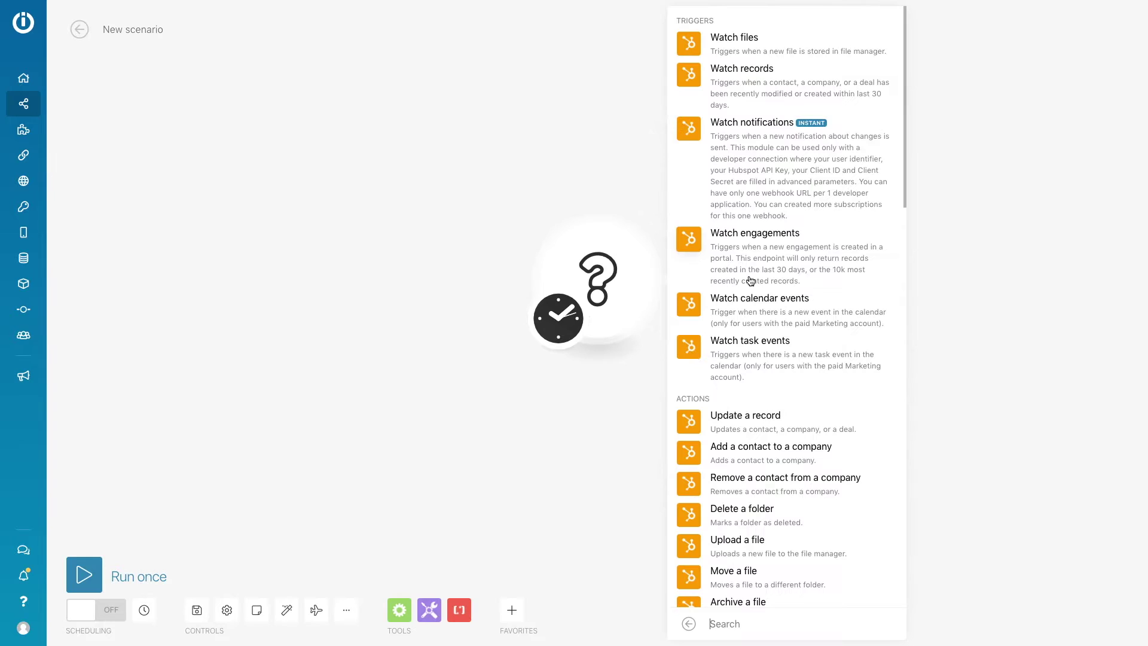
left_click(758, 96)
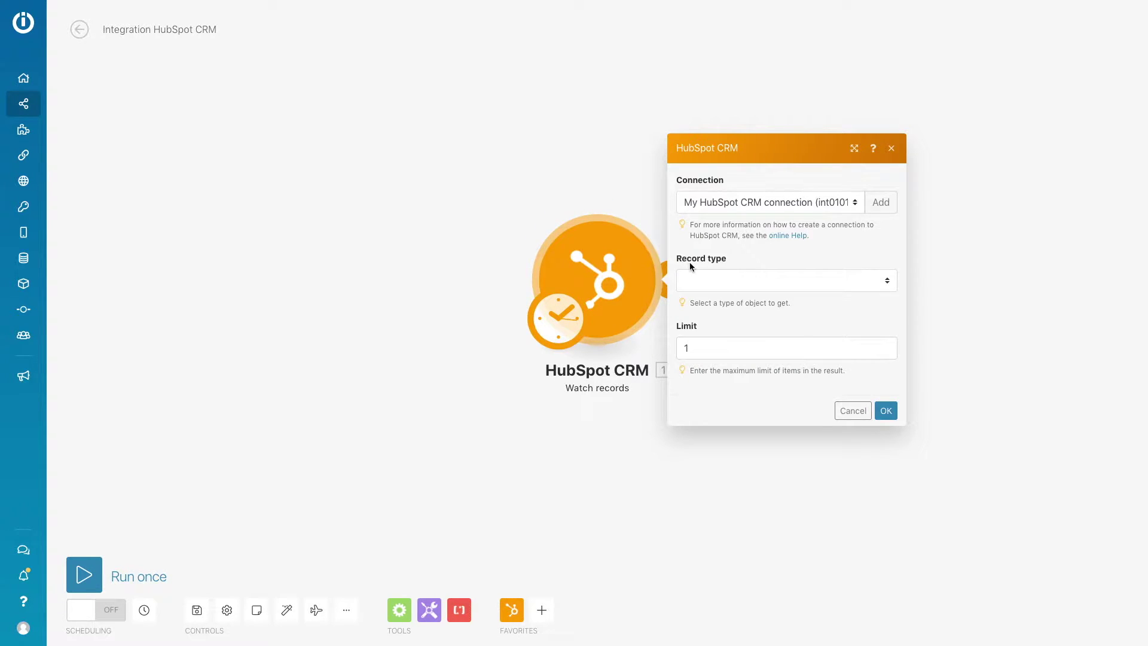
left_click(885, 280)
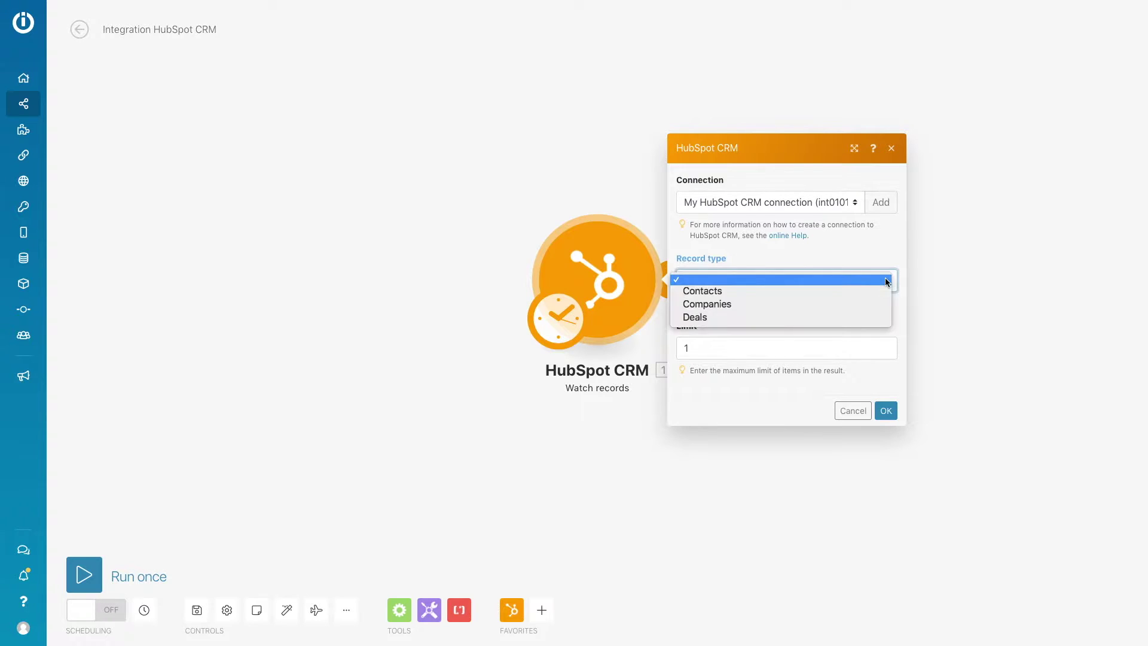
left_click(881, 290)
left_click(885, 226)
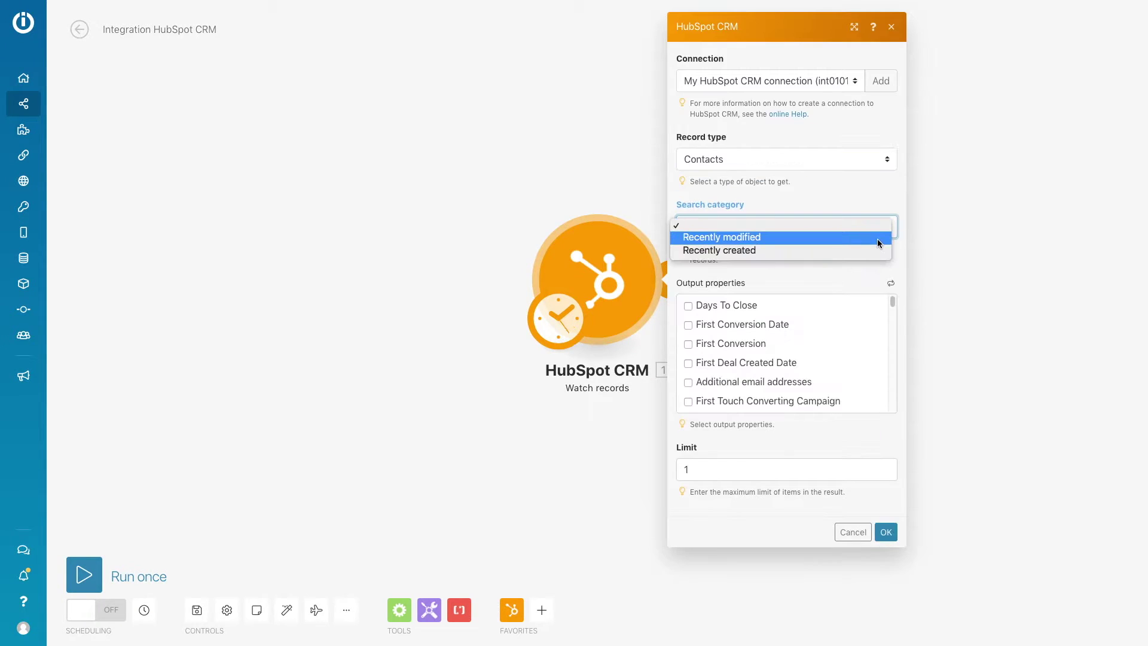
left_click(884, 235)
left_click_drag(891, 306, 897, 348)
left_click(688, 313)
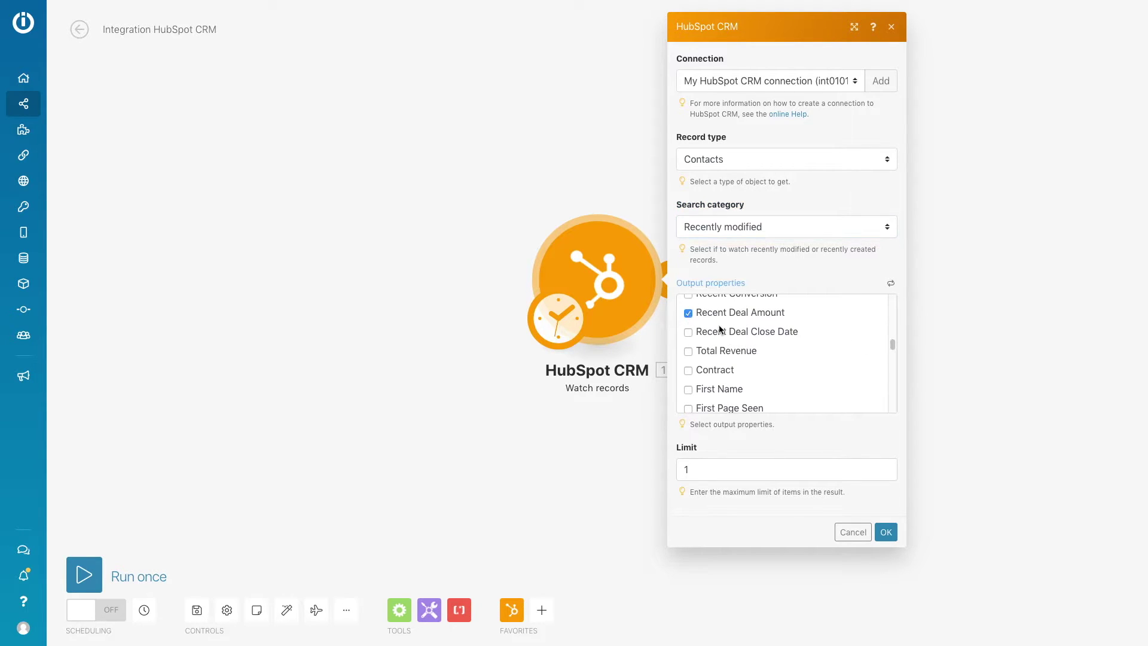
left_click(886, 531)
left_click(882, 349)
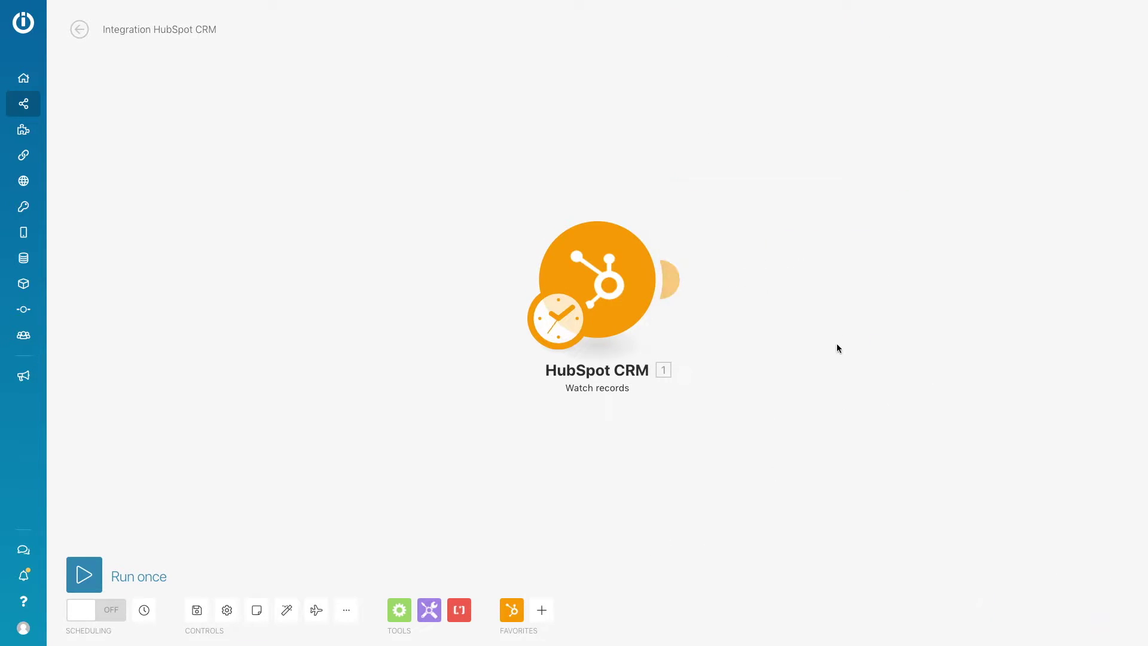
Add a Google Drive List of files in a folder module for /Contracts templates.
type("Google")
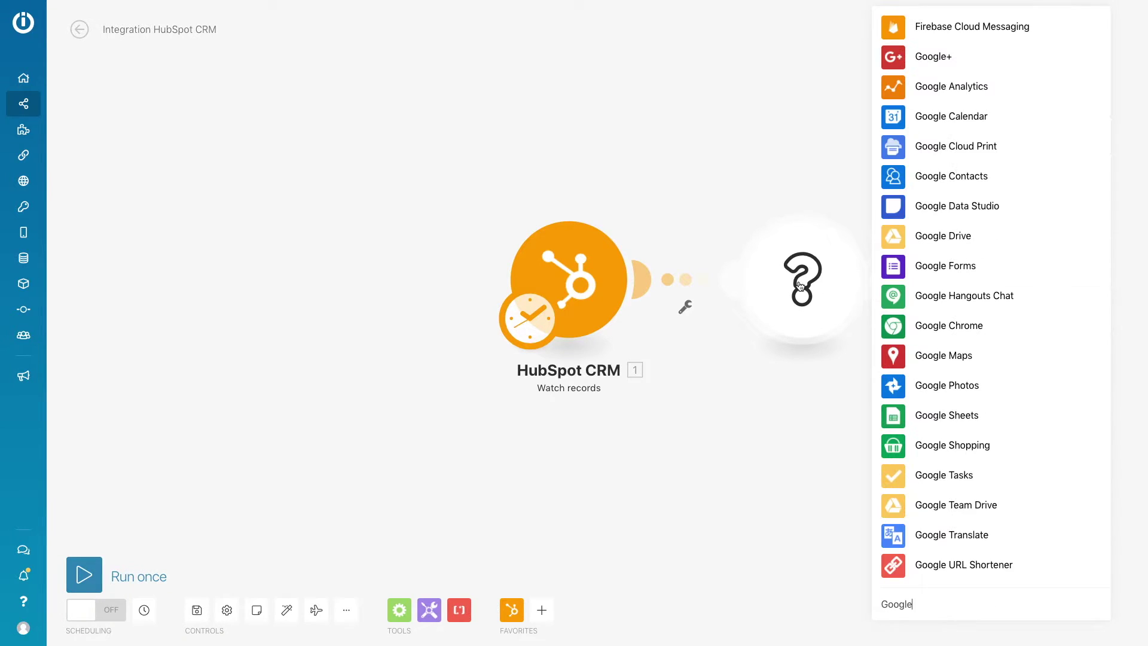
left_click(952, 245)
left_click(957, 323)
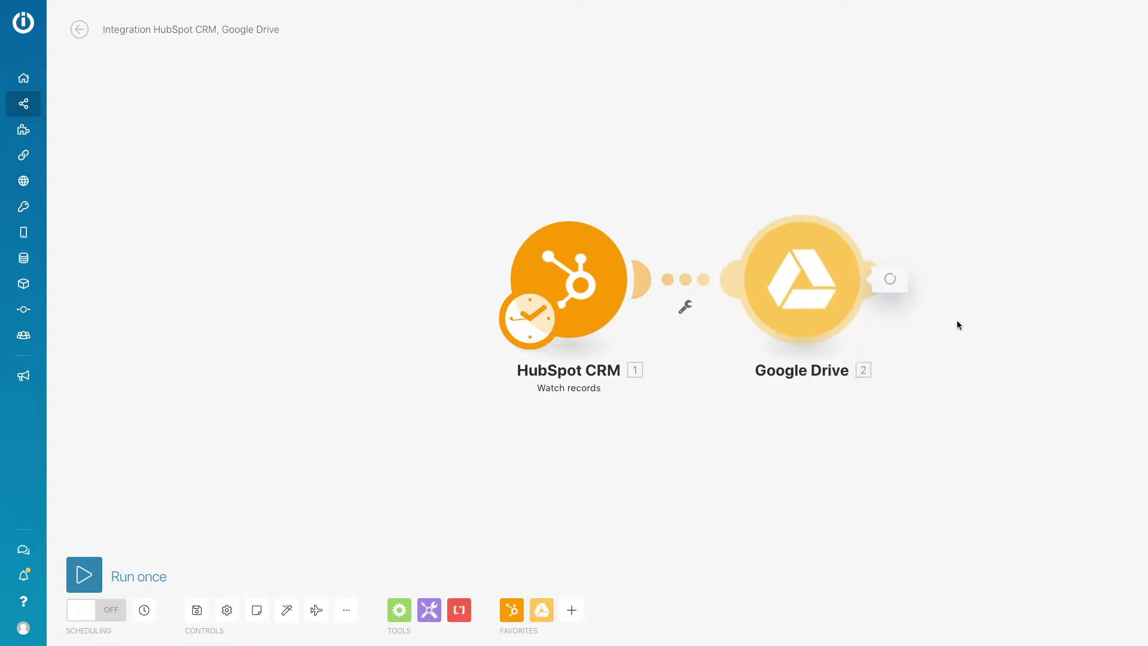
left_click(979, 250)
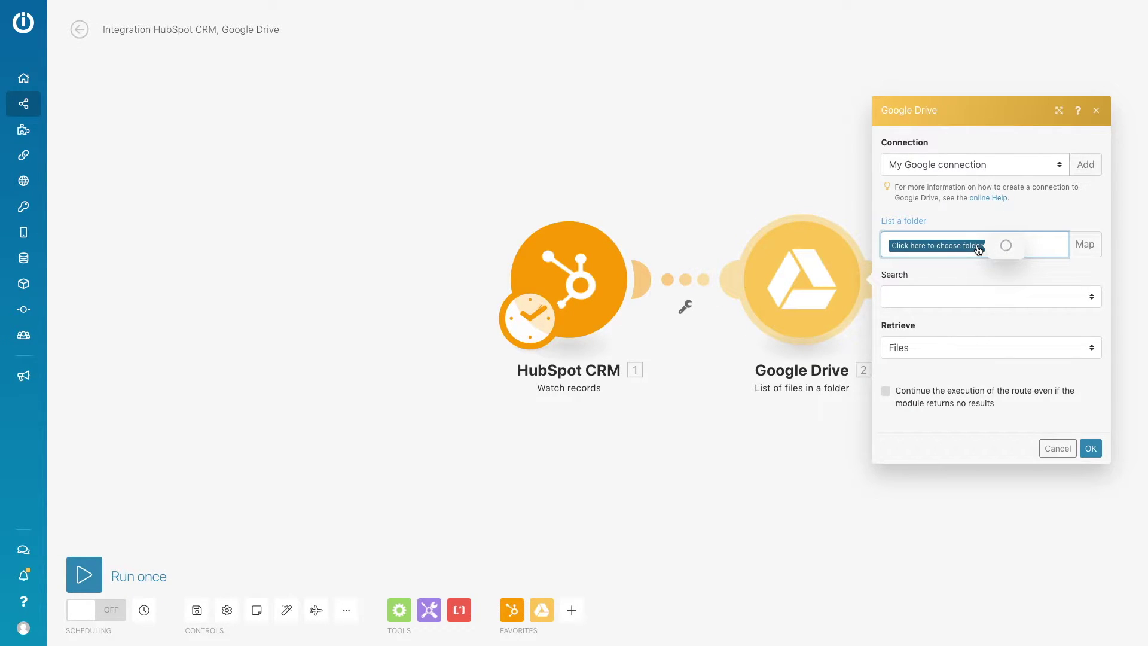
left_click(1053, 165)
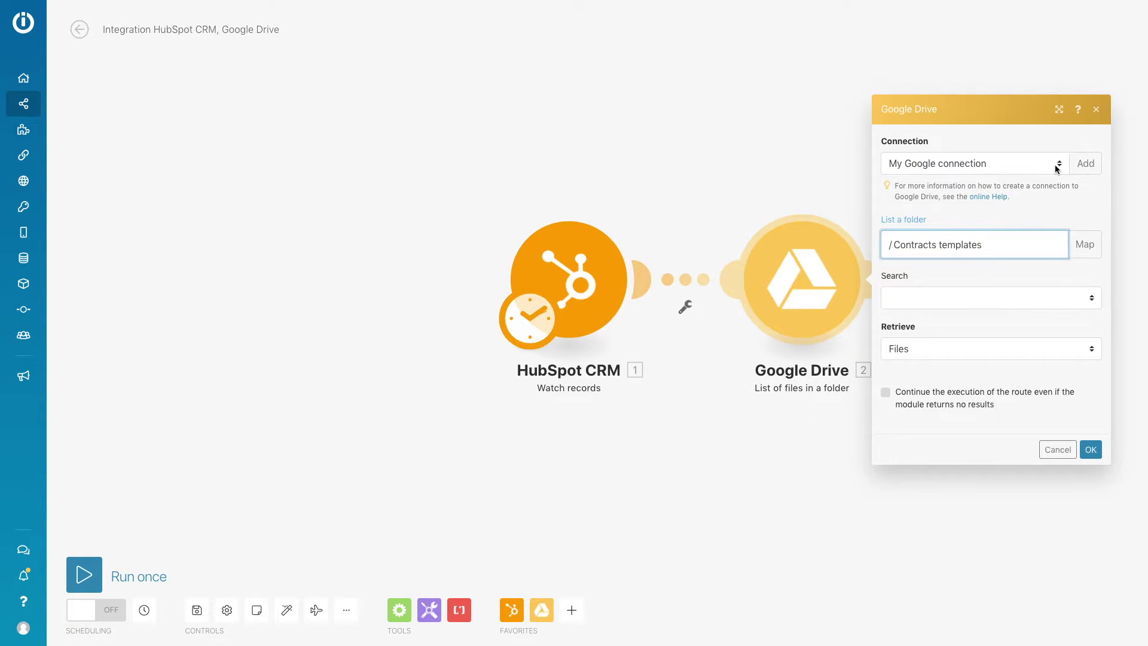
left_click(1091, 450)
Add a Google Drive Get a file module with File ID mapped from the listed file.
left_click(878, 291)
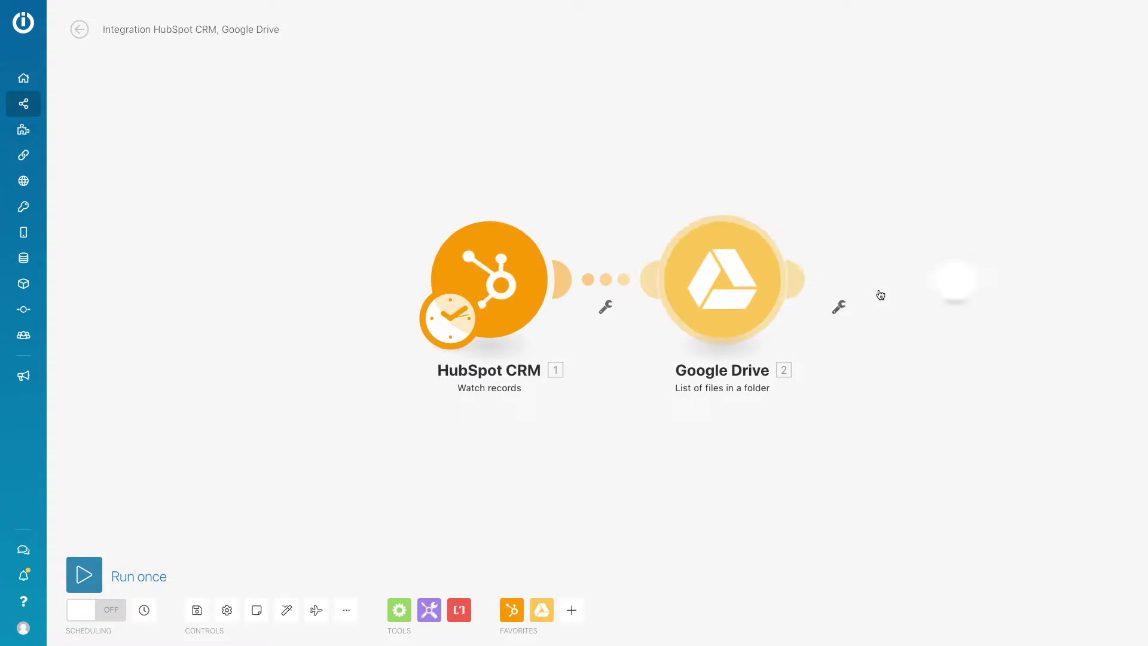
left_click(956, 263)
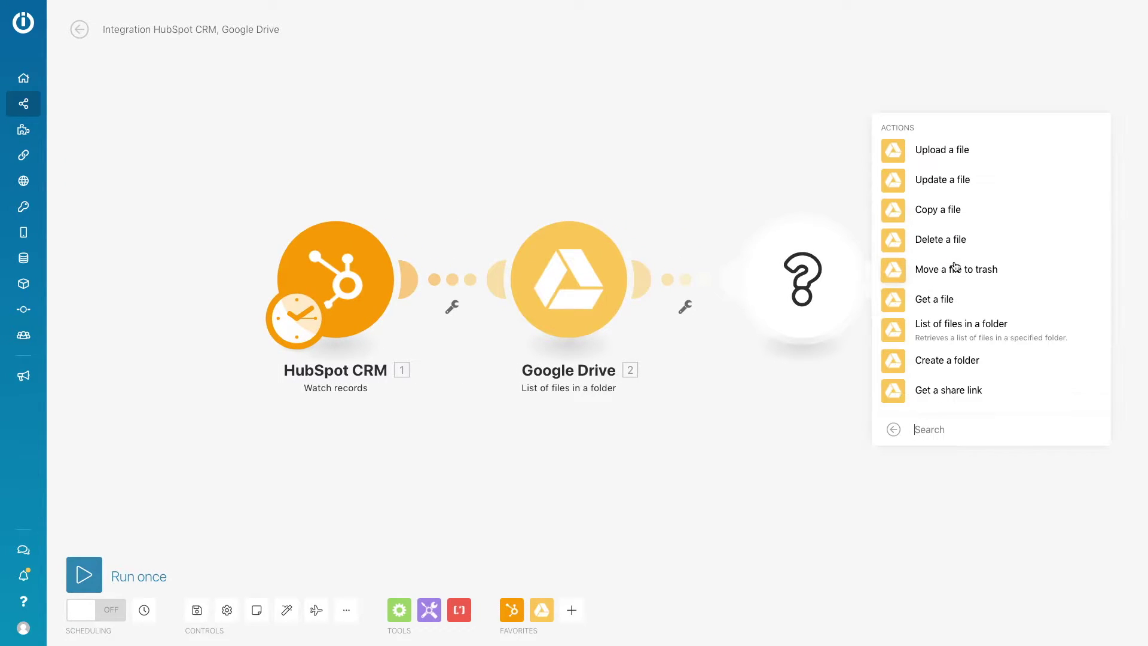
left_click(948, 297)
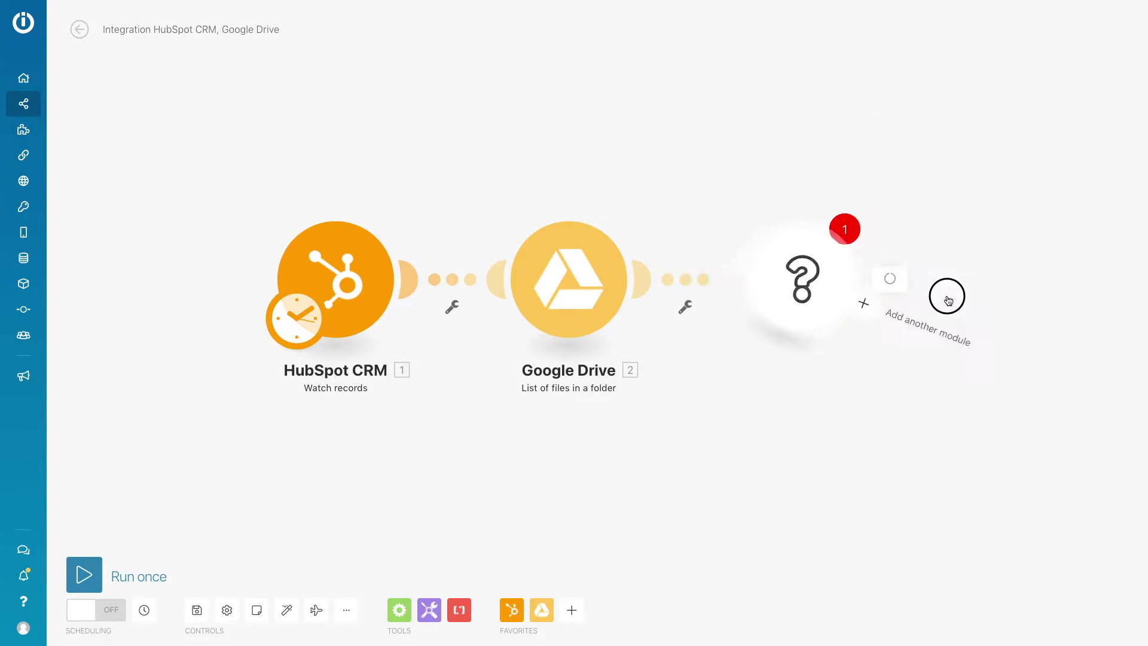
left_click(932, 324)
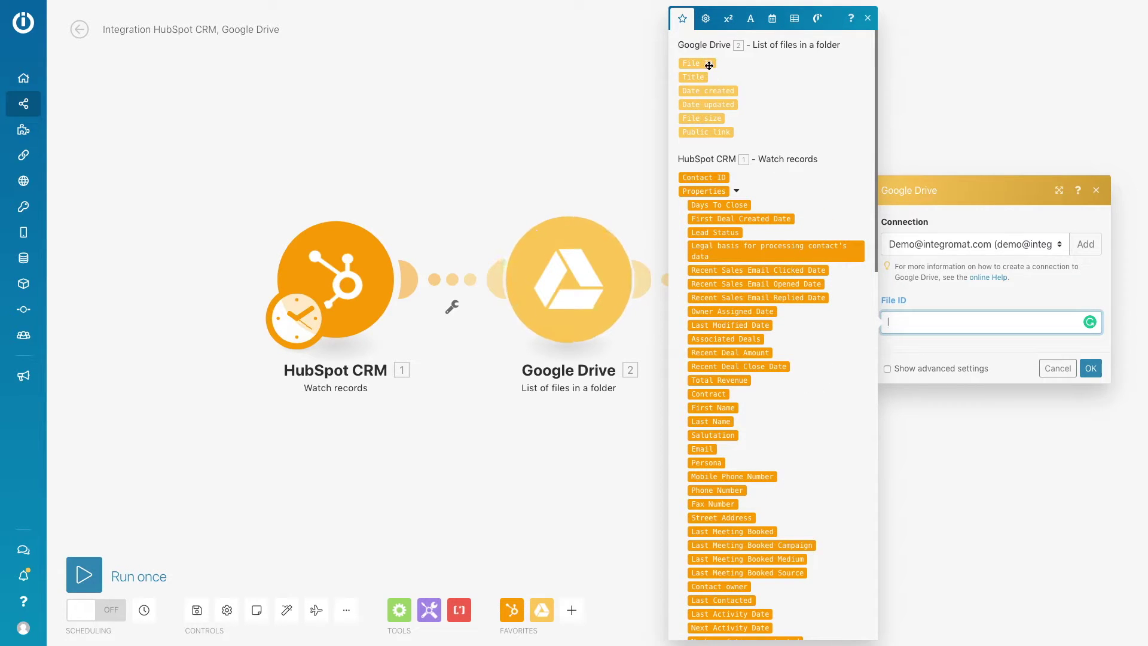
left_click(697, 63)
left_click(1086, 368)
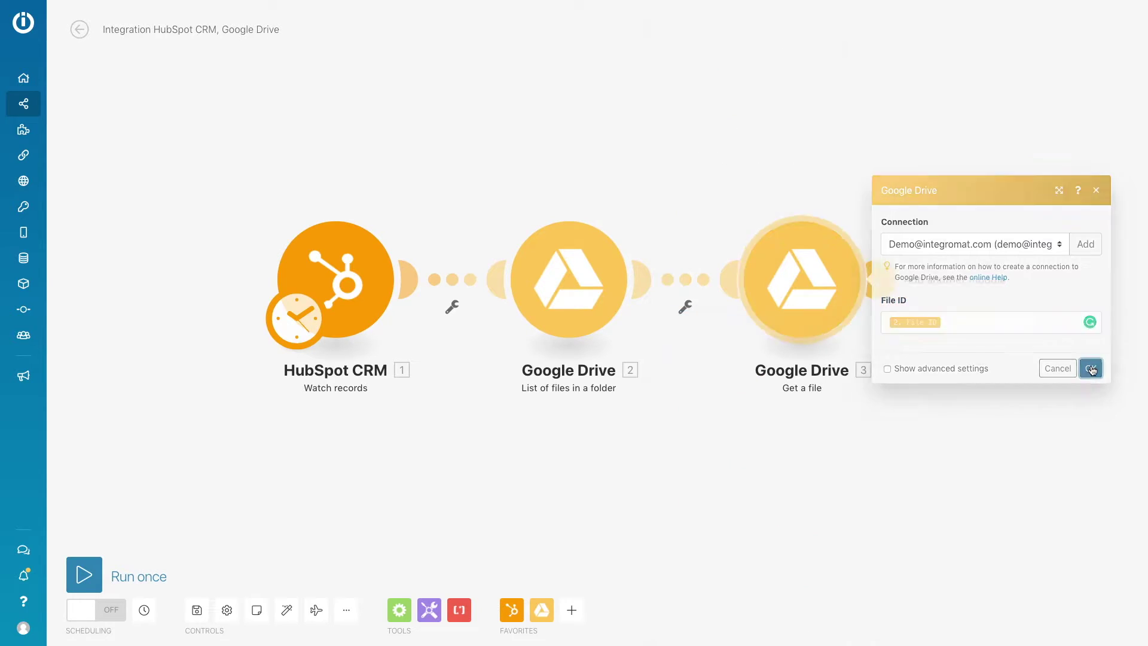
left_click(875, 276)
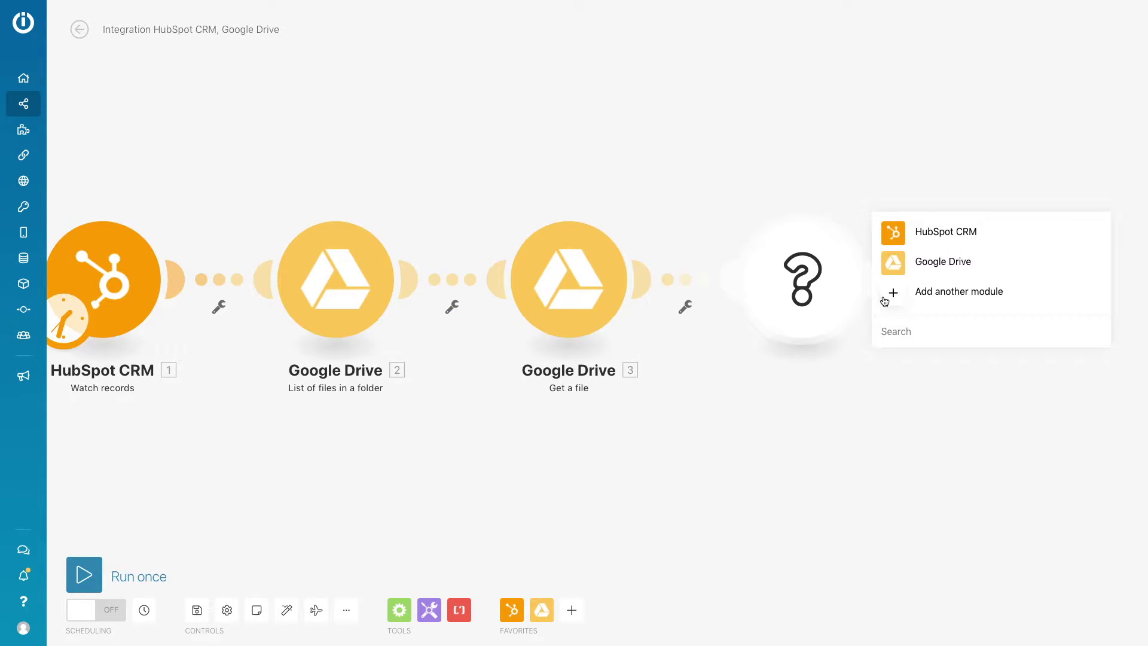
Add a Microsoft Word Templates module set to fill out a document.
type("Microst")
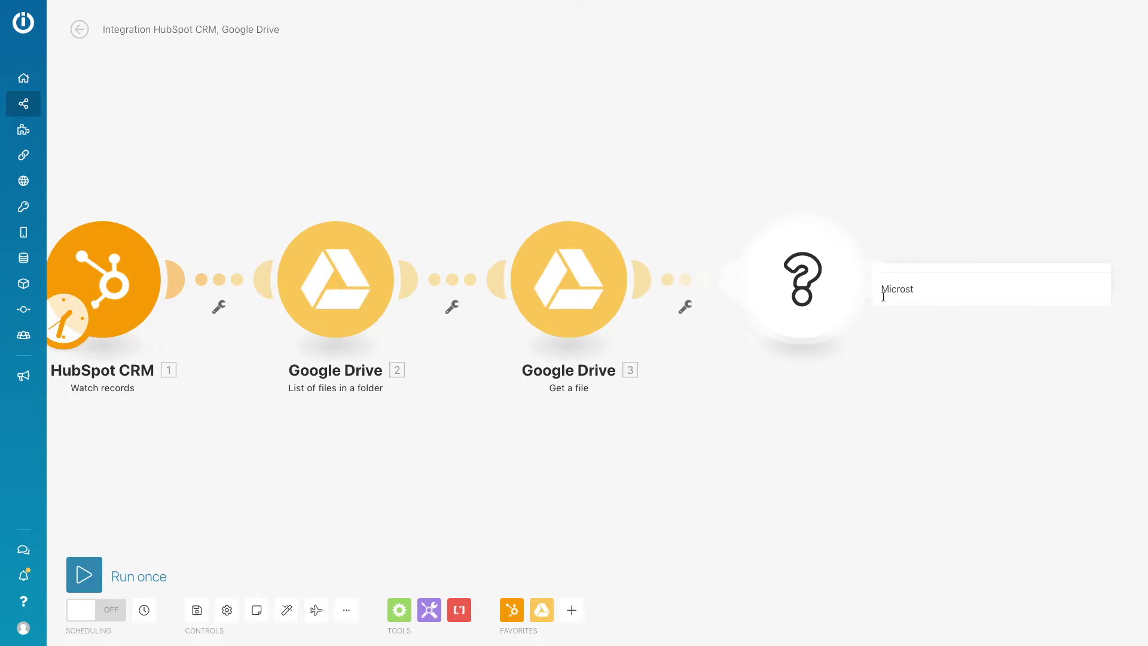
key("BackSpace")
left_click(981, 276)
left_click(974, 239)
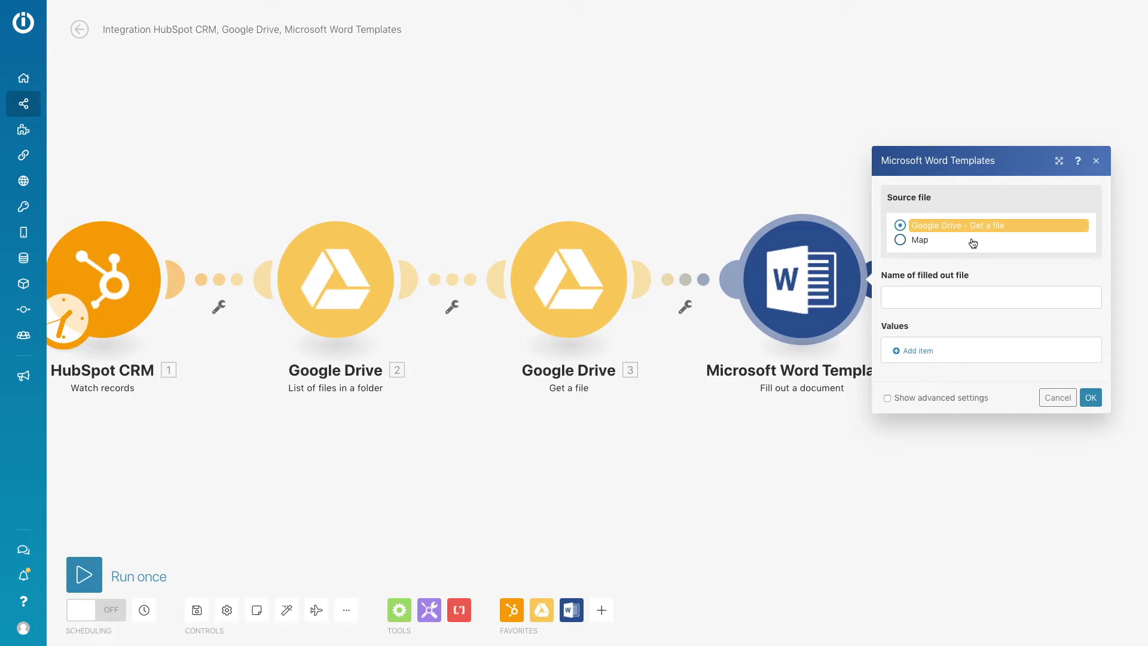
Name the filled-out file with File name, Company Name and formatDate(now; YYYY-MM-DD).
left_click(918, 293)
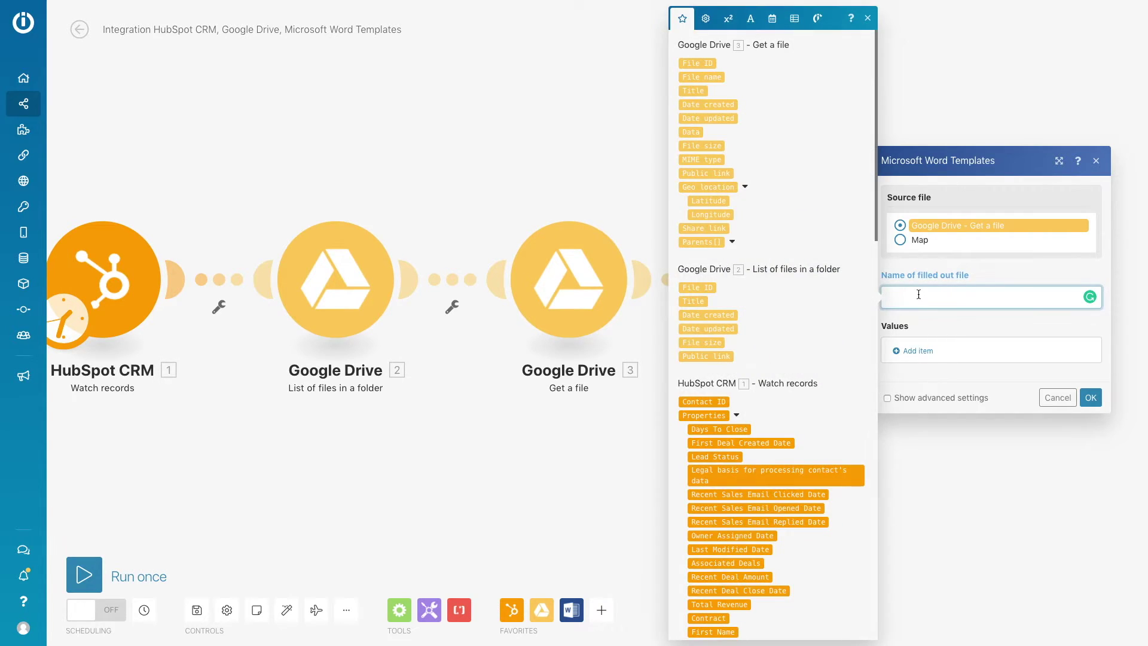
left_click(718, 77)
left_click(877, 272)
left_click_drag(878, 272, 877, 582)
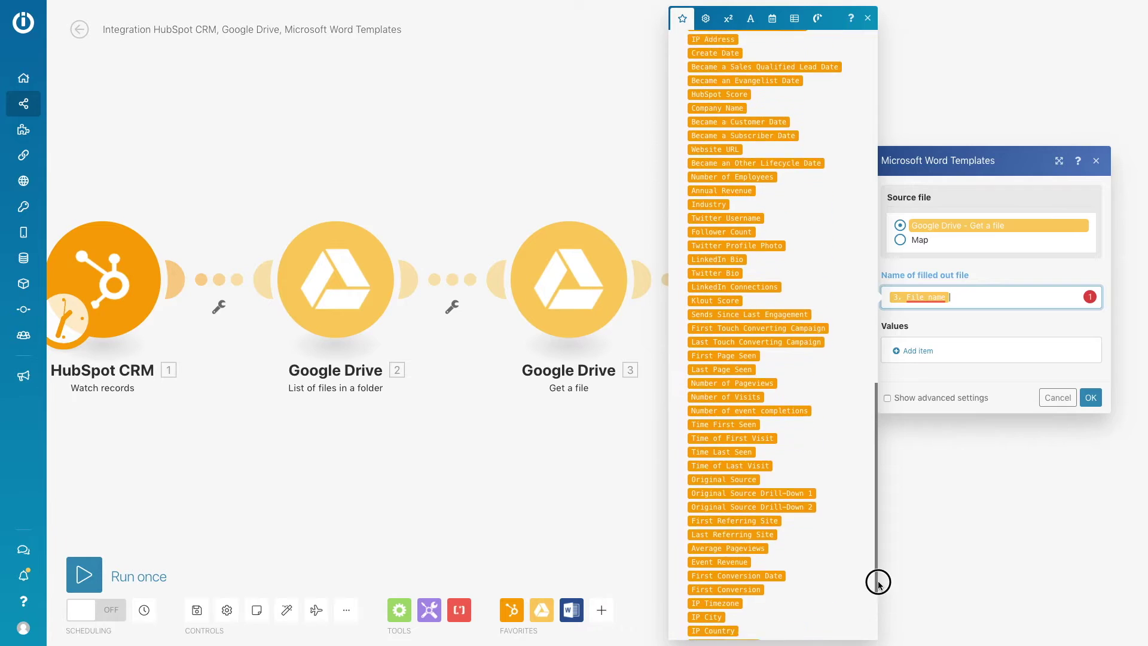
left_click(717, 114)
left_click(772, 18)
left_click(796, 345)
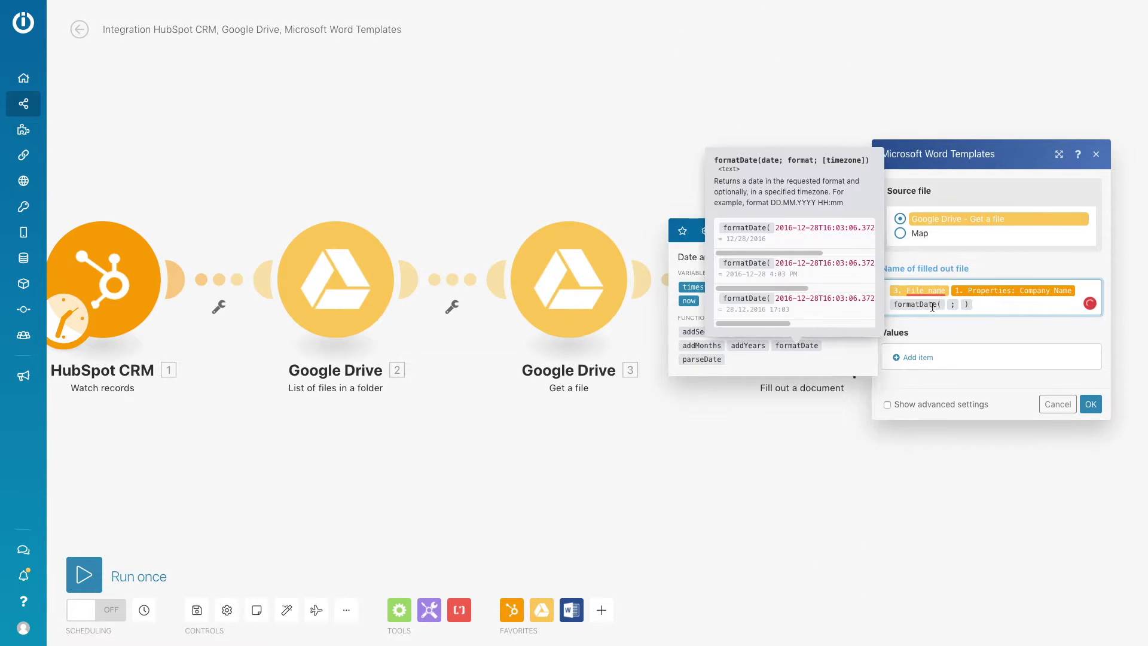
left_click(689, 301)
left_click(986, 305)
type("YYYY-MM-")
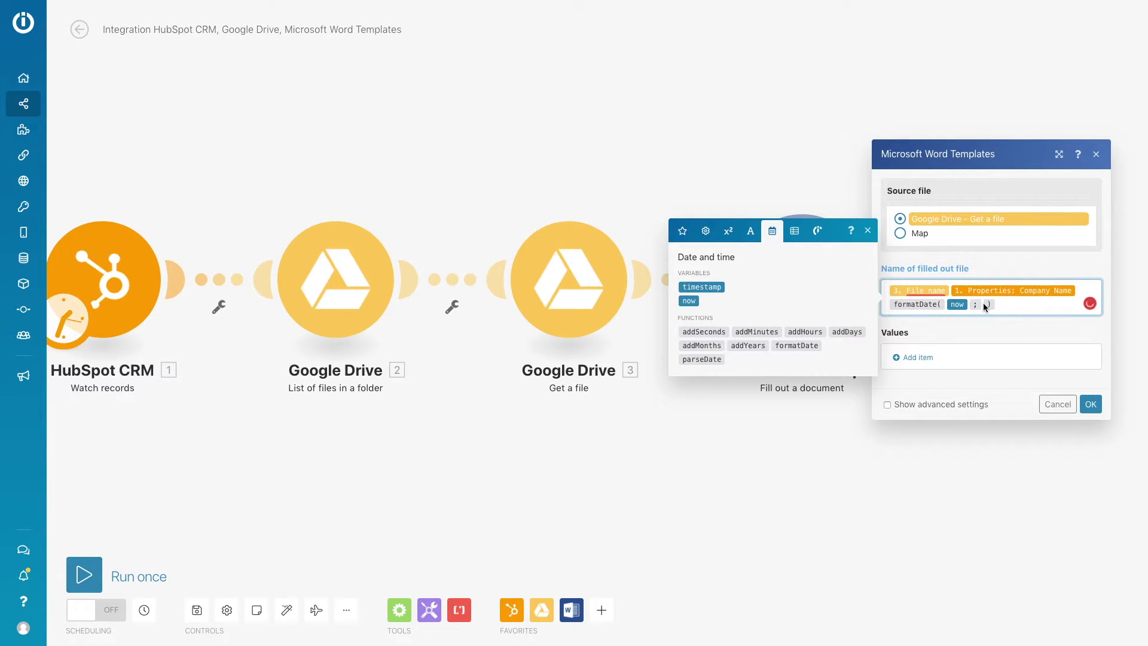
type("DD")
left_click(993, 328)
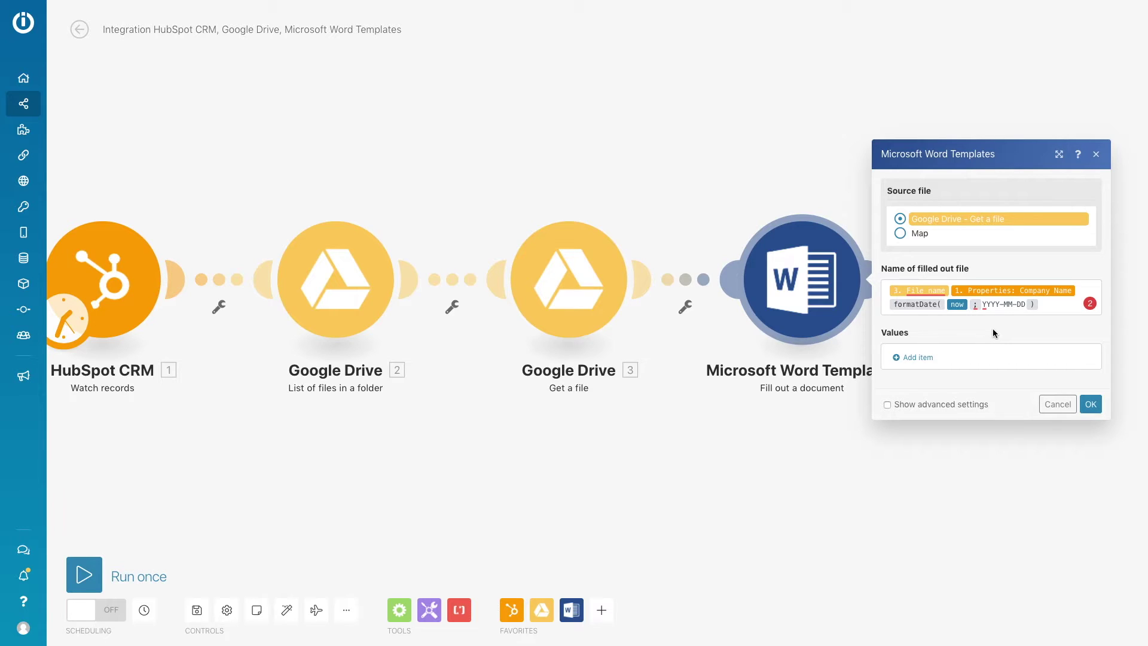
Add a simple-value item with key NAME mapped to Company Name.
left_click(918, 357)
left_click(823, 371)
left_click(821, 366)
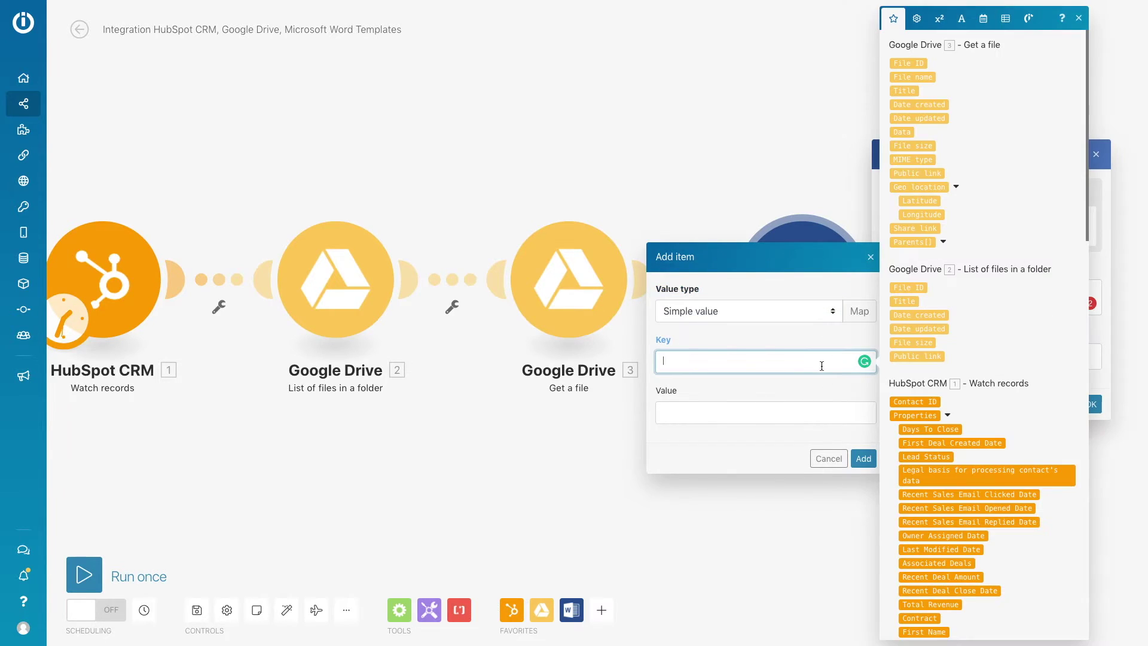
type("NAME")
left_click(769, 412)
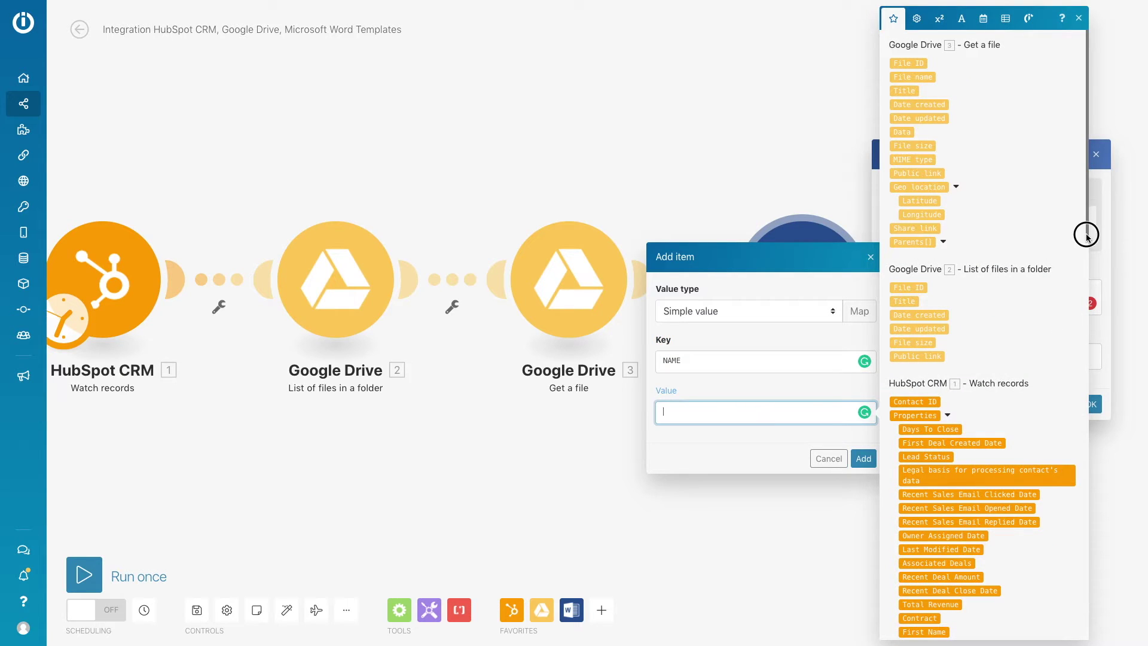
left_click_drag(1086, 252, 1087, 437)
left_click(937, 545)
key("Return")
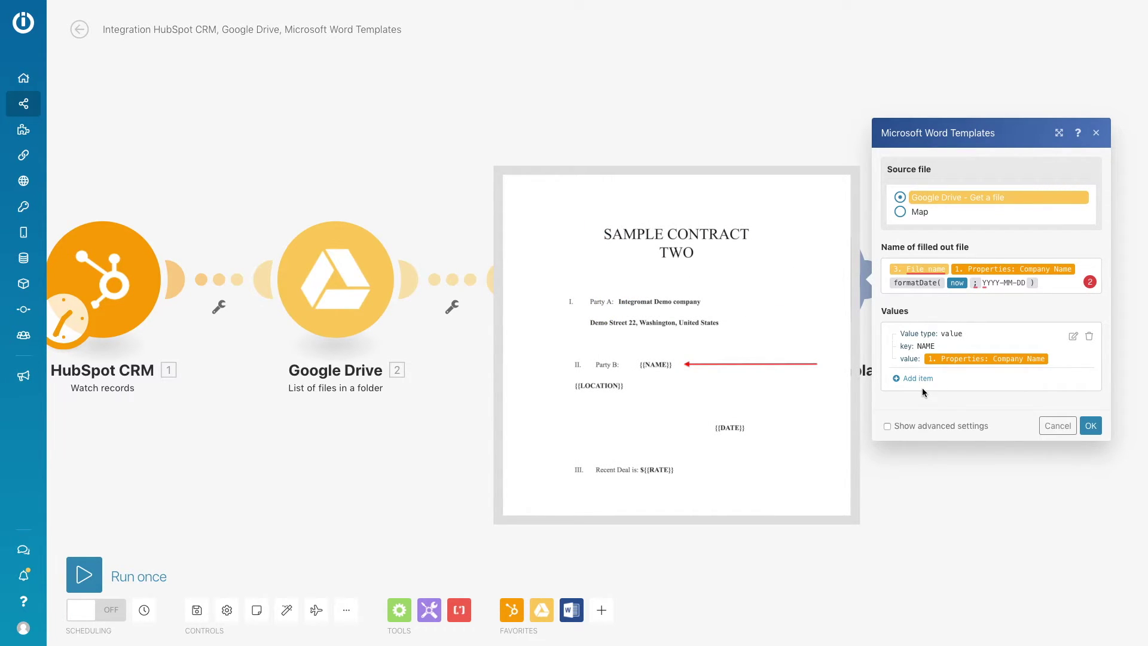
Add a simple-value item with key LOCATION mapped to City and State/Region.
left_click(918, 379)
left_click(825, 383)
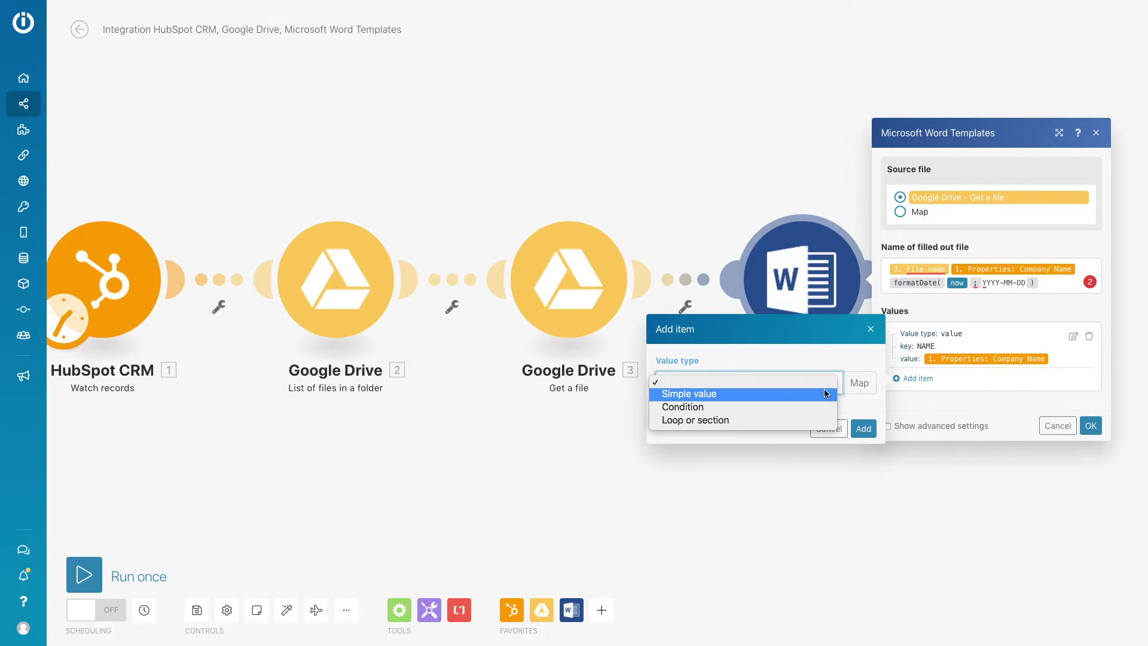
left_click(820, 392)
left_click(819, 383)
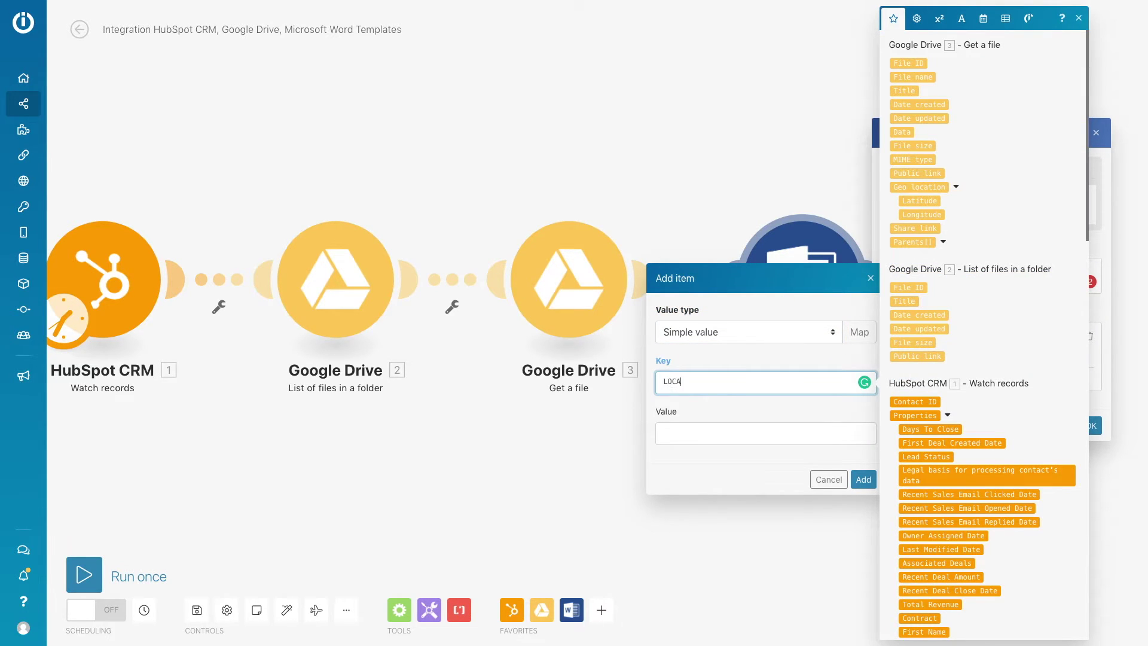
left_click(765, 426)
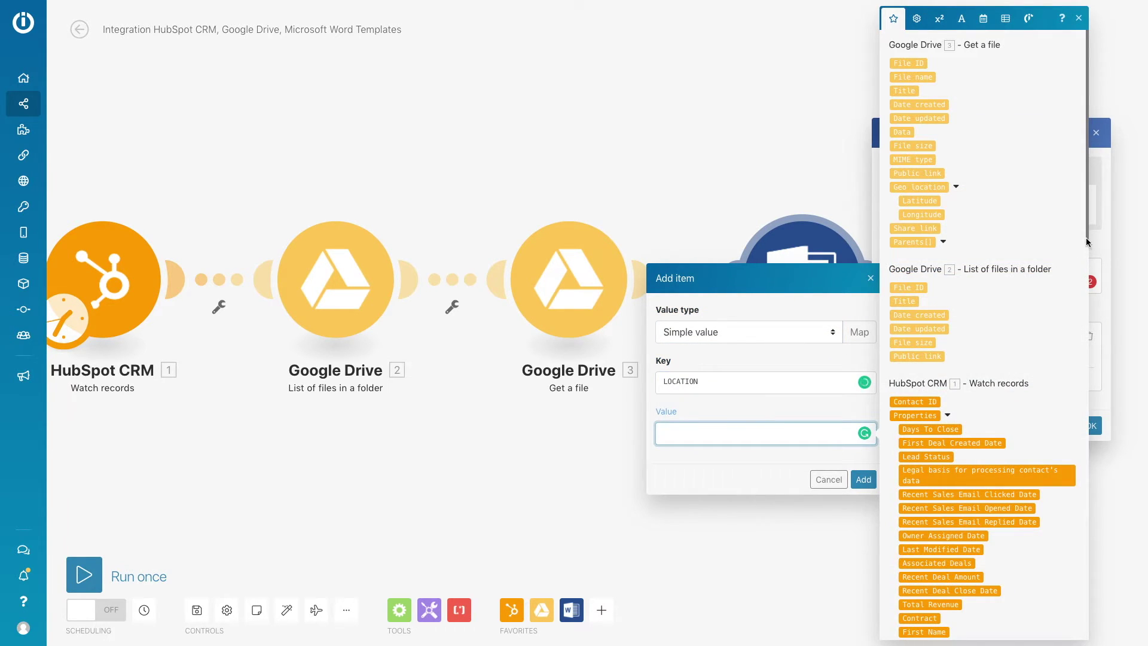
left_click_drag(1087, 242, 1094, 370)
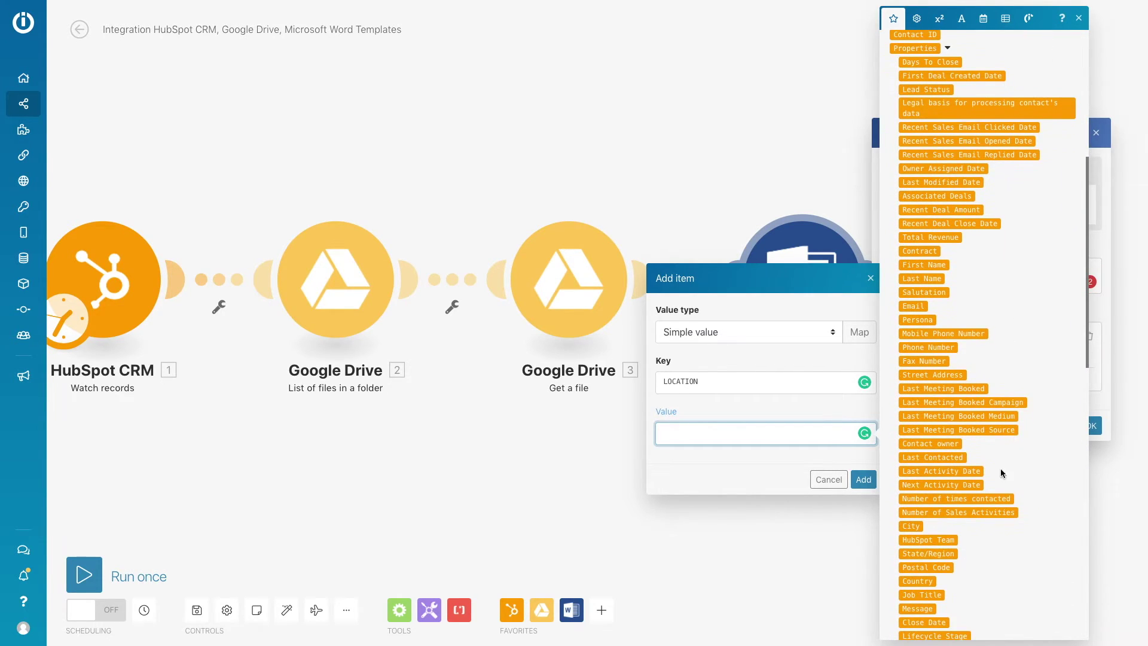
left_click(911, 525)
left_click(923, 554)
left_click(863, 486)
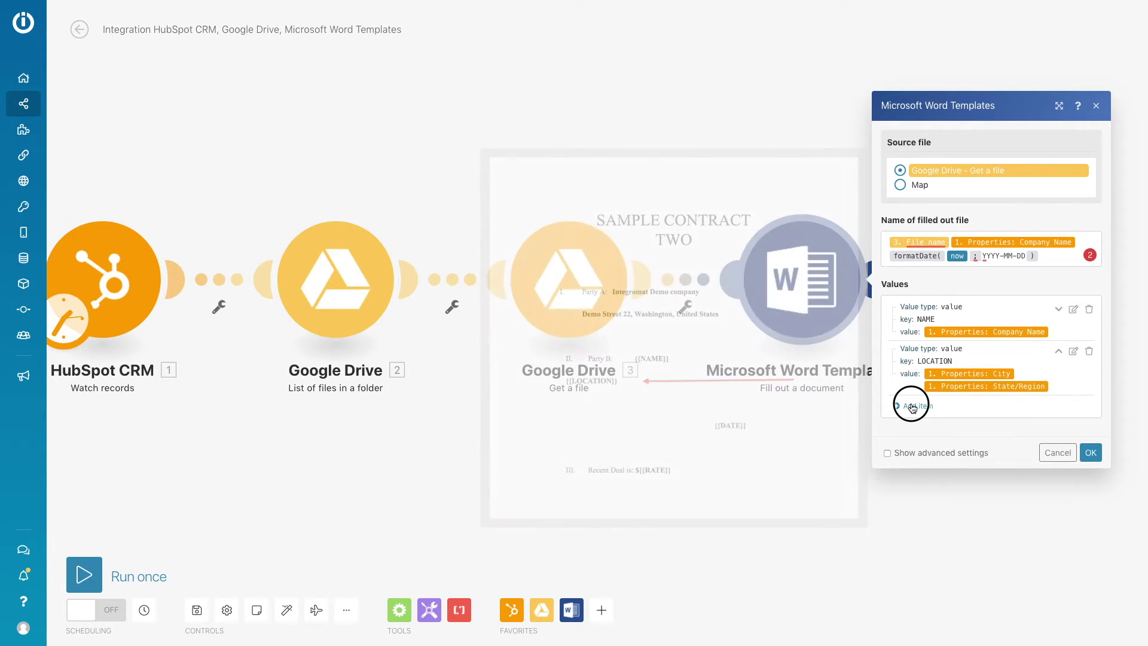
Add a DATE item with the value formatDate(Last Modified Date; YYYY-MM-DD).
left_click(912, 407)
left_click(835, 413)
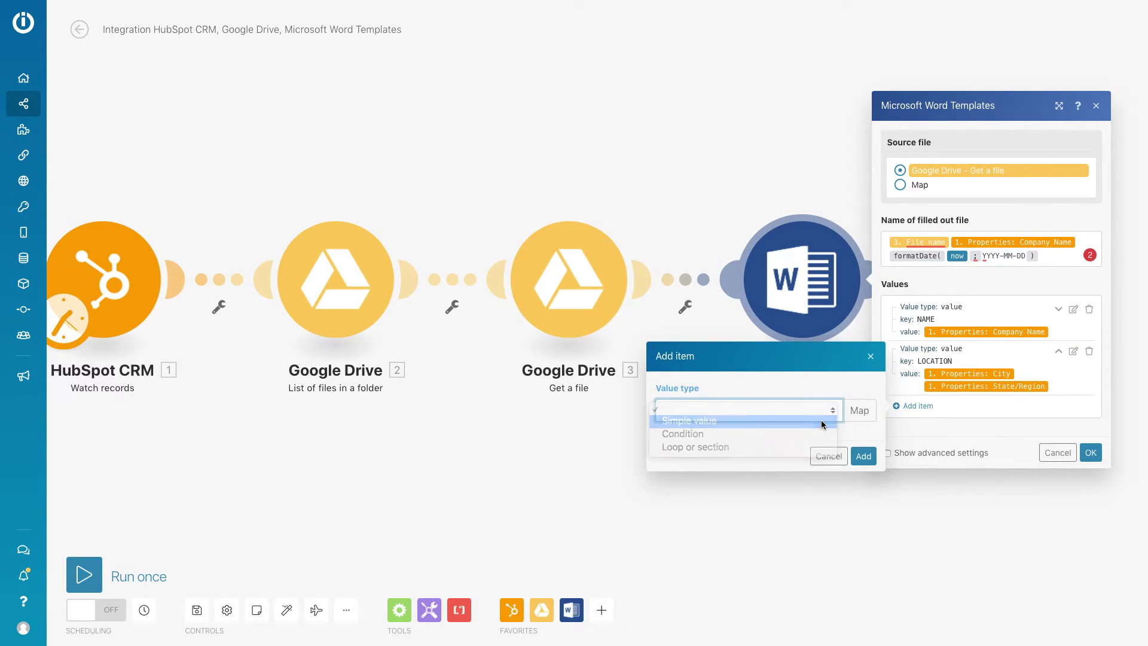
left_click(819, 421)
left_click(817, 410)
type("DATE")
left_click(748, 462)
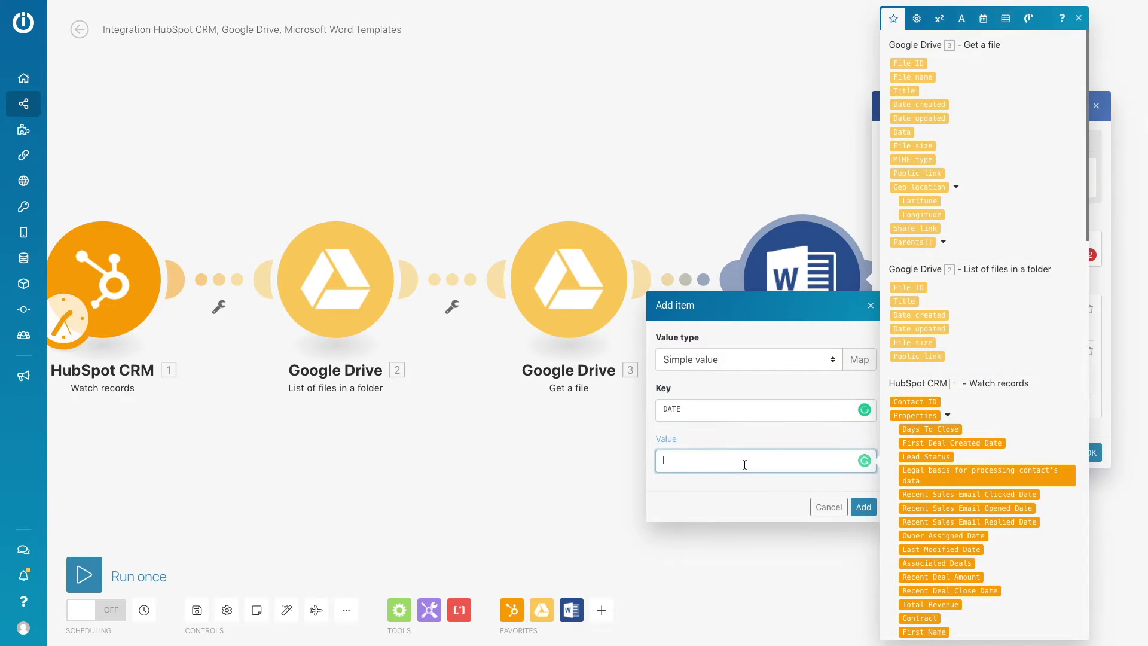
left_click(983, 20)
left_click(1011, 510)
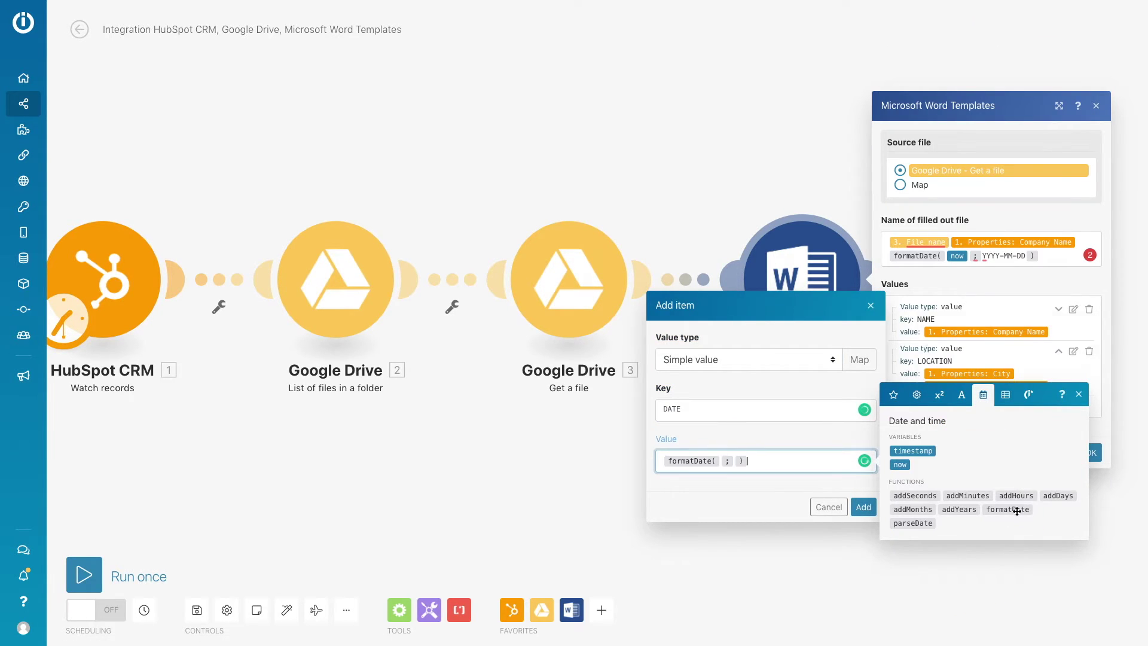
left_click(894, 394)
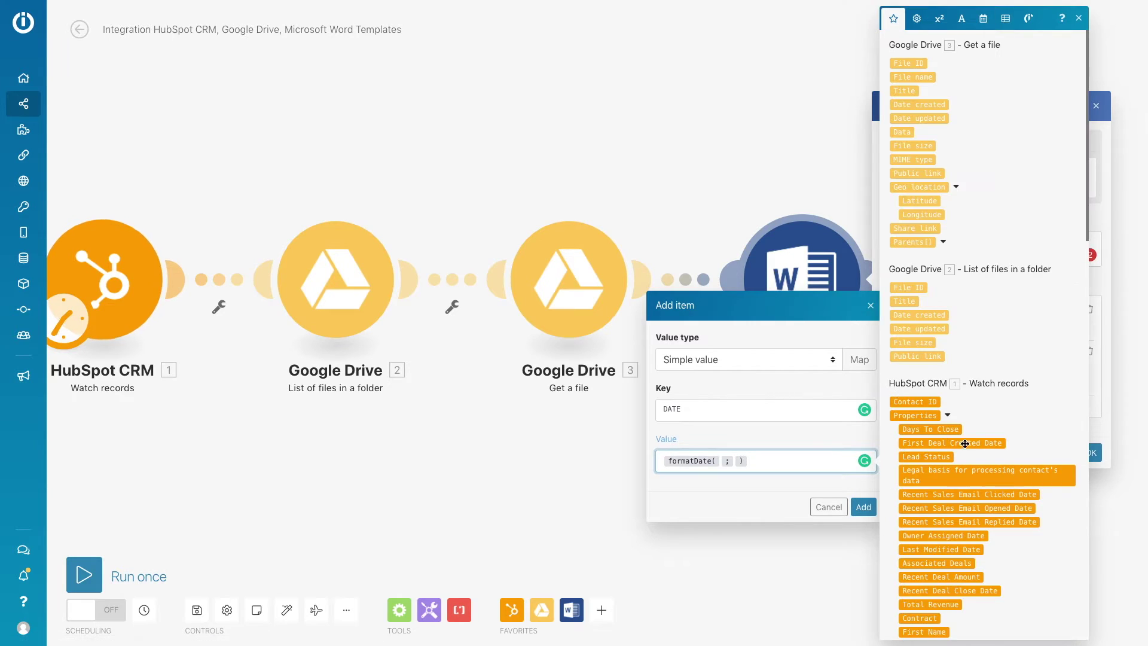
left_click_drag(1090, 239, 1124, 637)
left_click(957, 610)
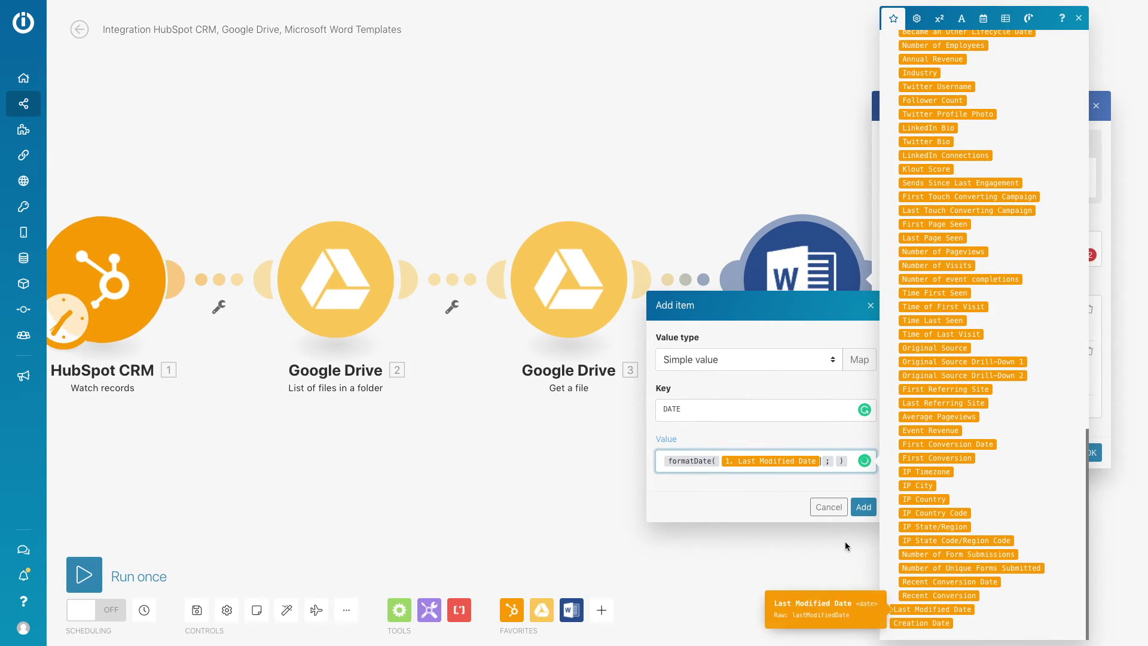
left_click(836, 461)
type("YYYY-MM ")
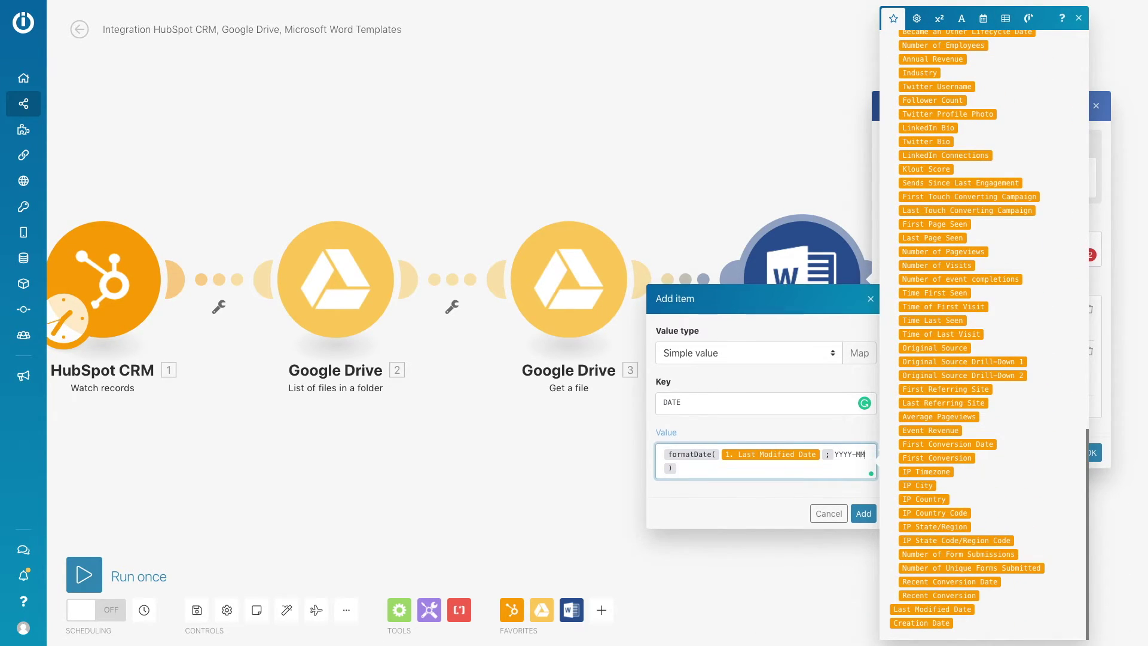
type("-DD")
left_click(863, 513)
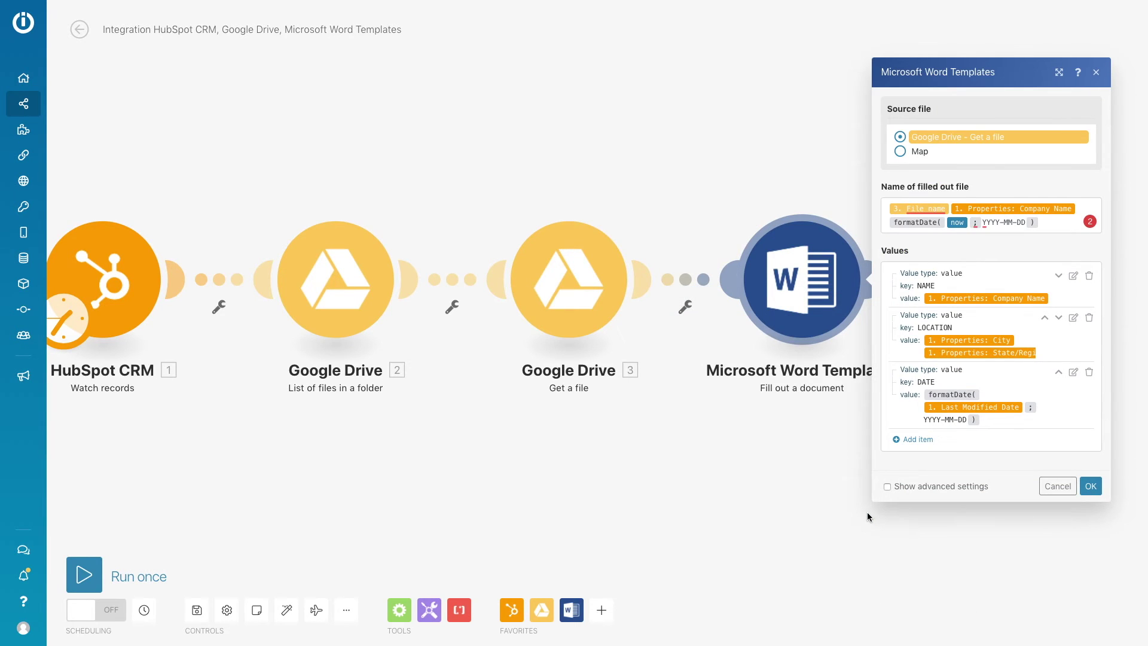
Add a RATE item with the value Properties: Recent Deal Amount.
left_click(925, 443)
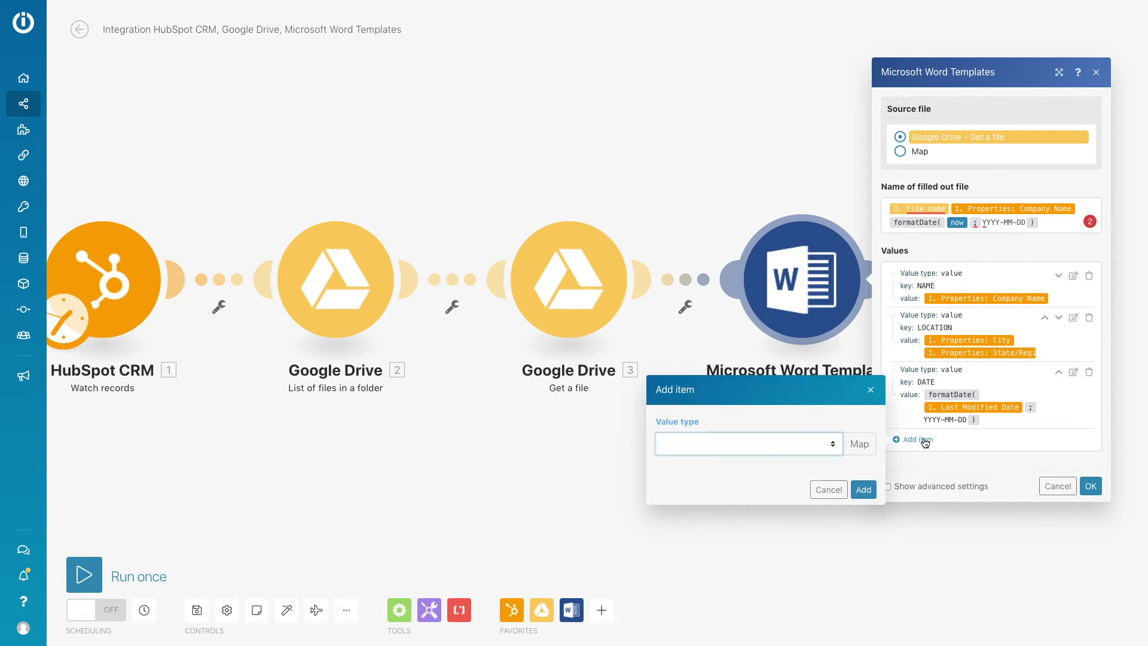
left_click(831, 450)
left_click(831, 453)
left_click(778, 450)
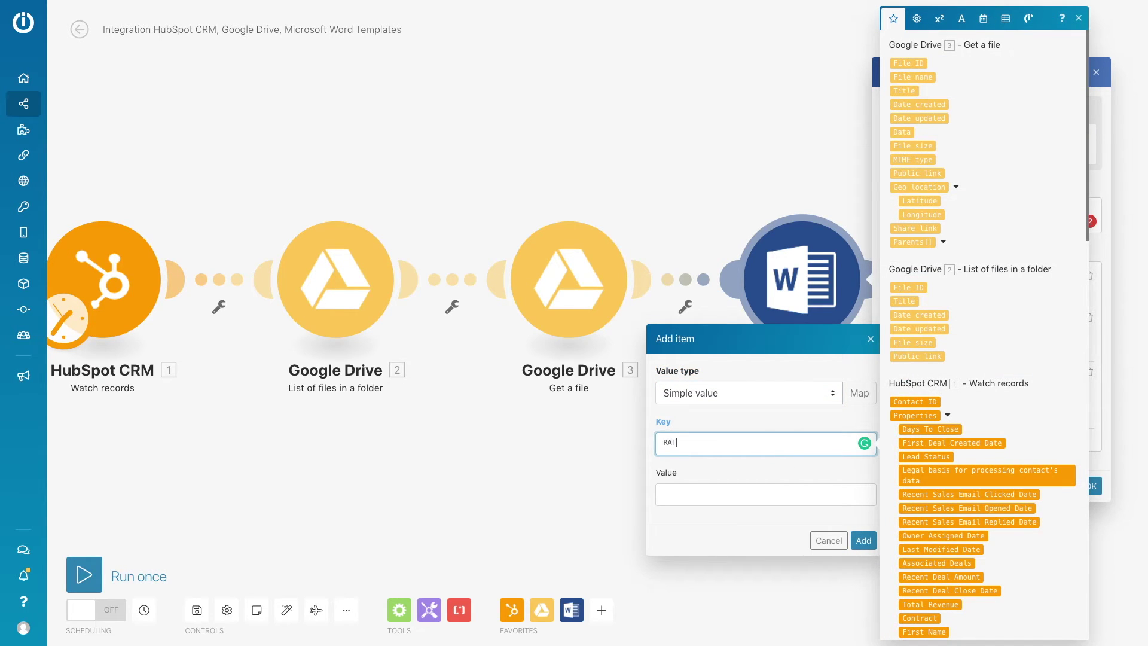
left_click(741, 490)
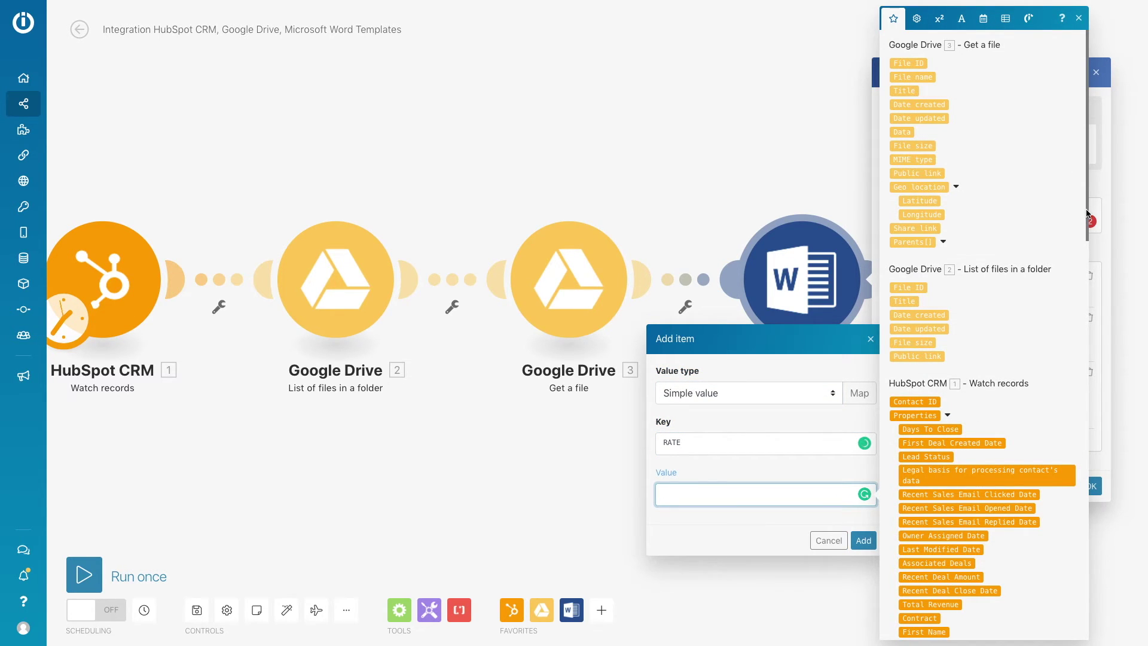
left_click_drag(1087, 213, 1084, 267)
left_click(941, 405)
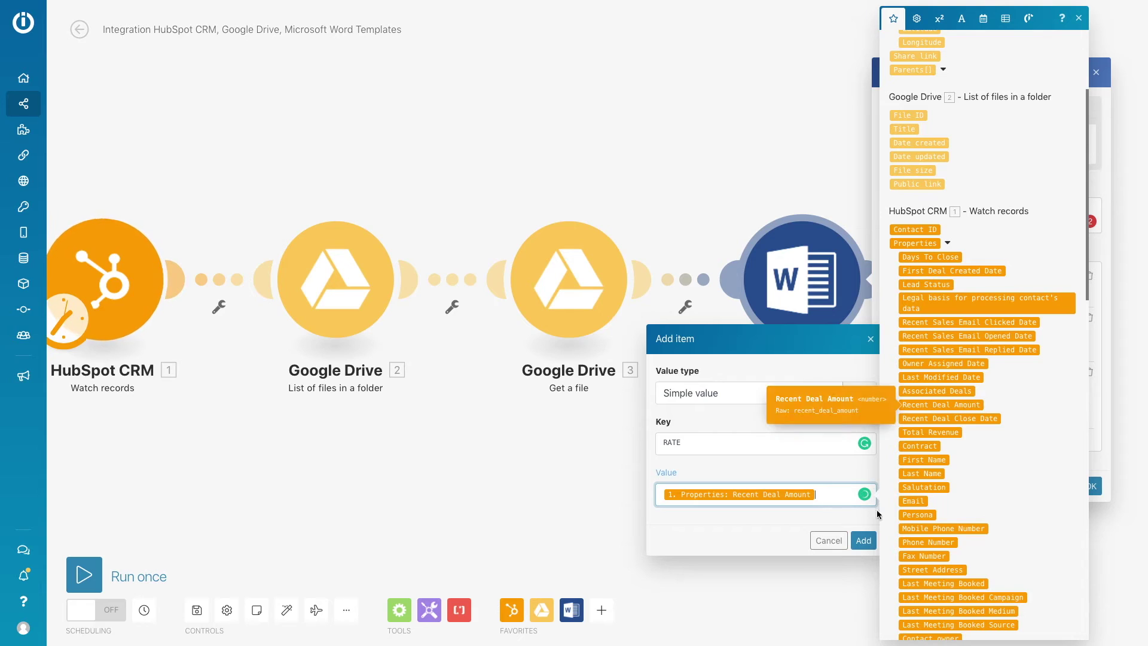
left_click(864, 540)
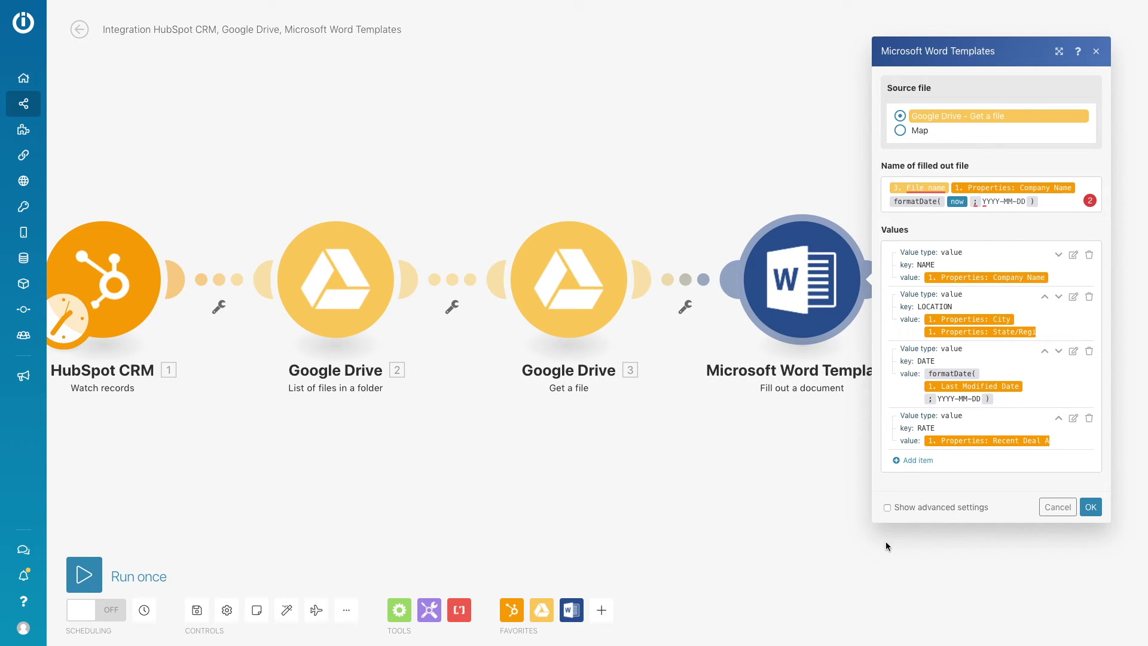
Add a HubSpot CRM Upload a file module with the Word Templates source file and folder Id mapped to Contact ID.
left_click(885, 541)
left_click(646, 278)
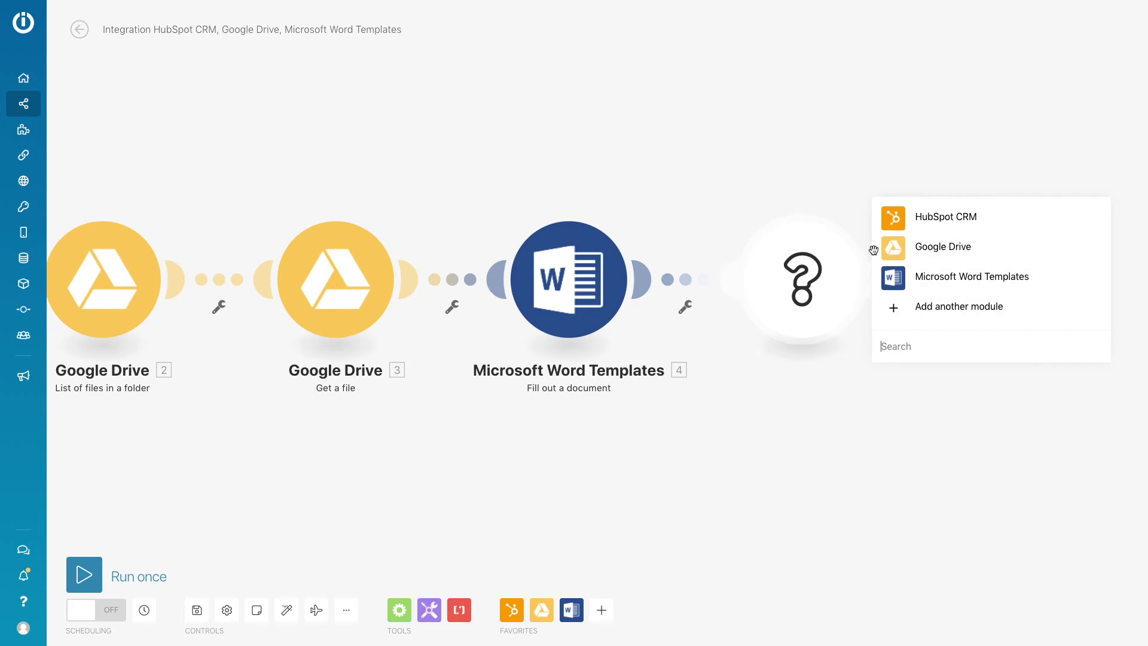
left_click(939, 214)
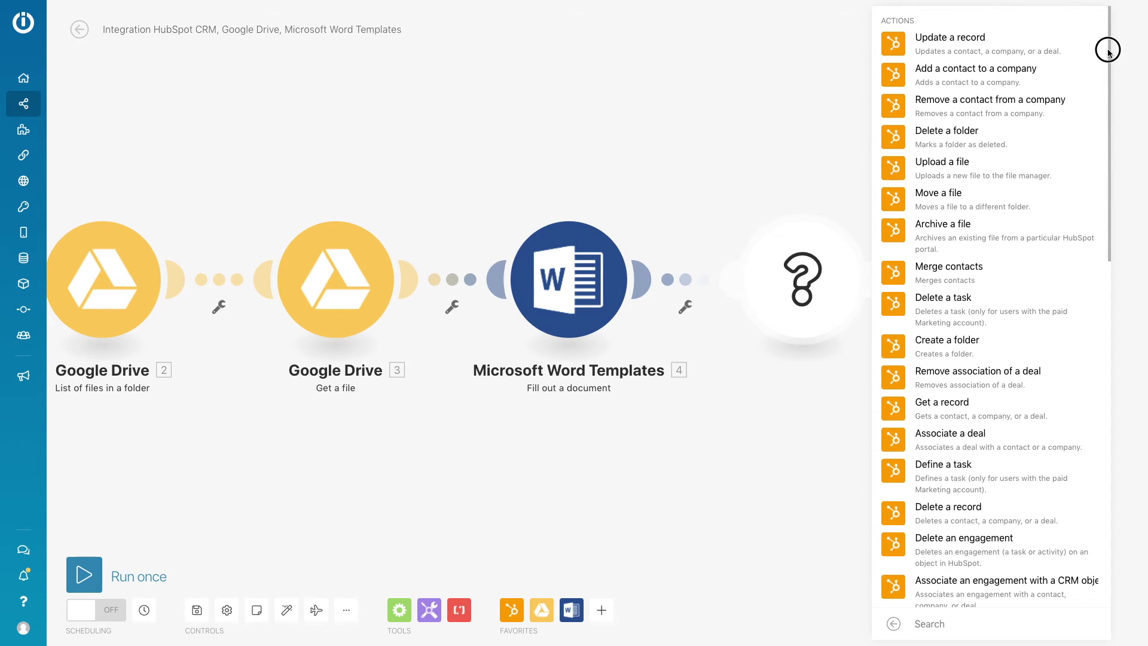
left_click(960, 172)
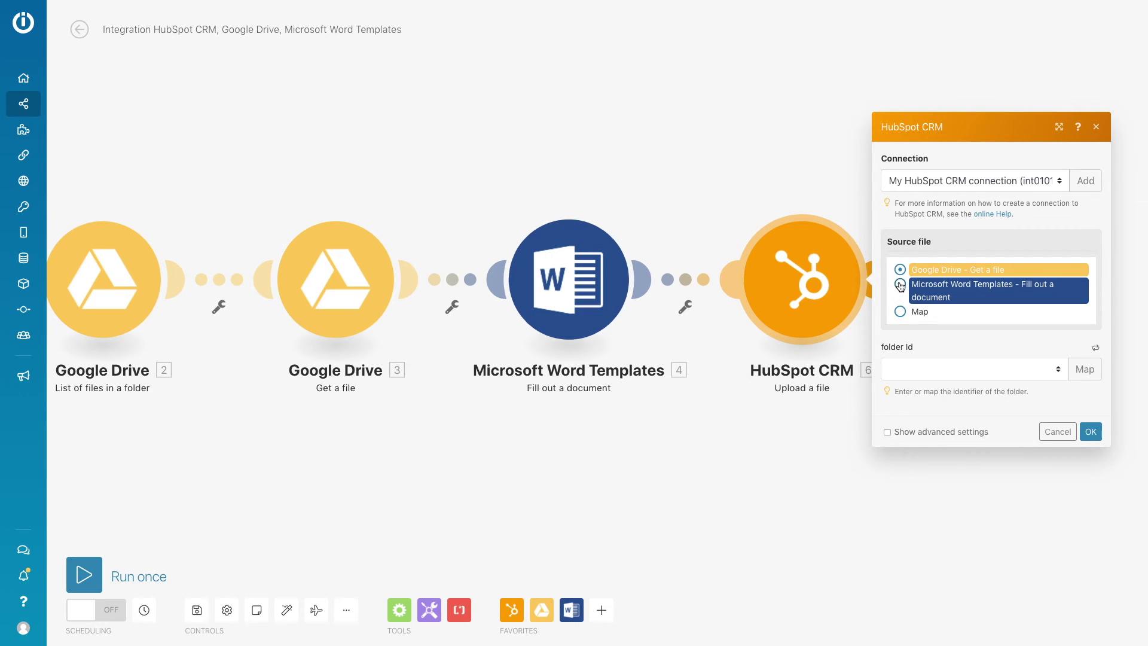
left_click(900, 284)
left_click(1078, 367)
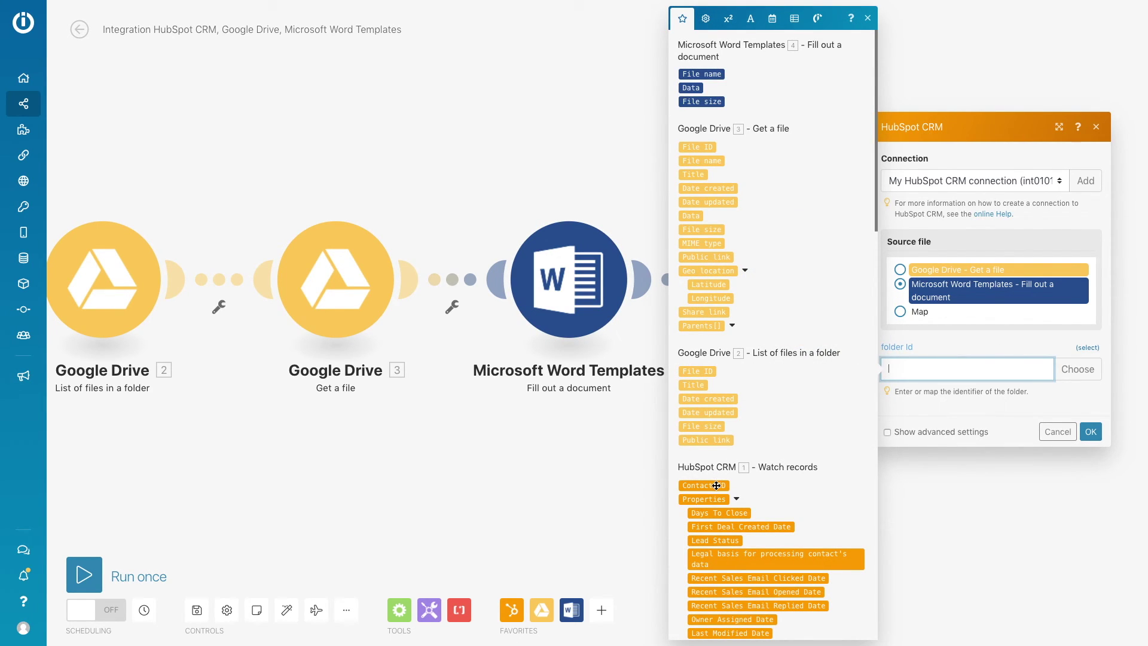
left_click(717, 485)
left_click(1091, 431)
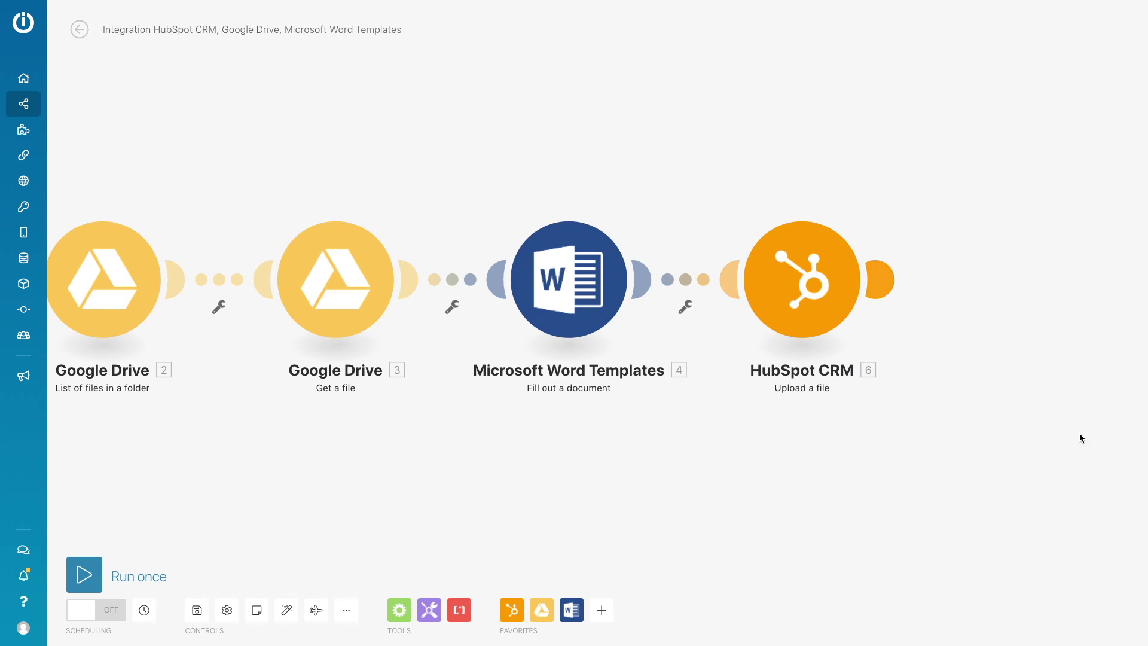
Auto-align the scenario so the five modules line up evenly in one row.
left_click(297, 614)
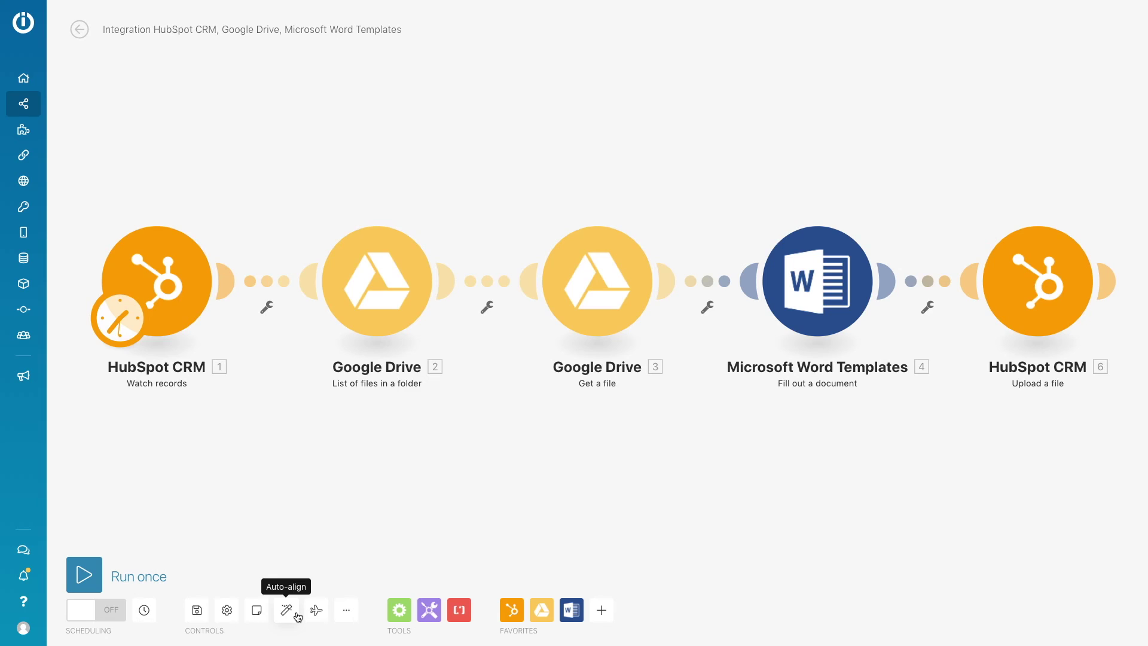